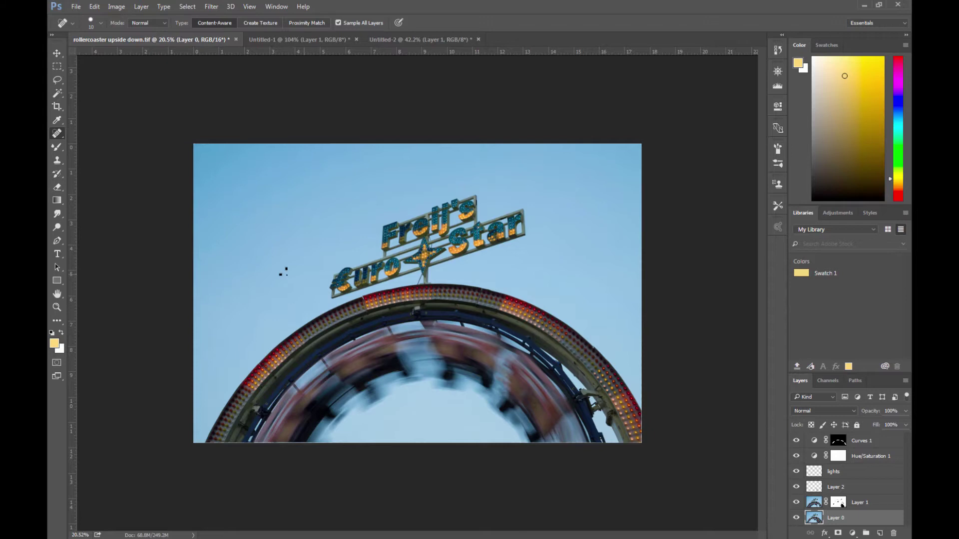
Step: Browse the stamp and healing tool variants, keeping the Spot Healing Brush selected
left_click(57, 160)
right_click(57, 159)
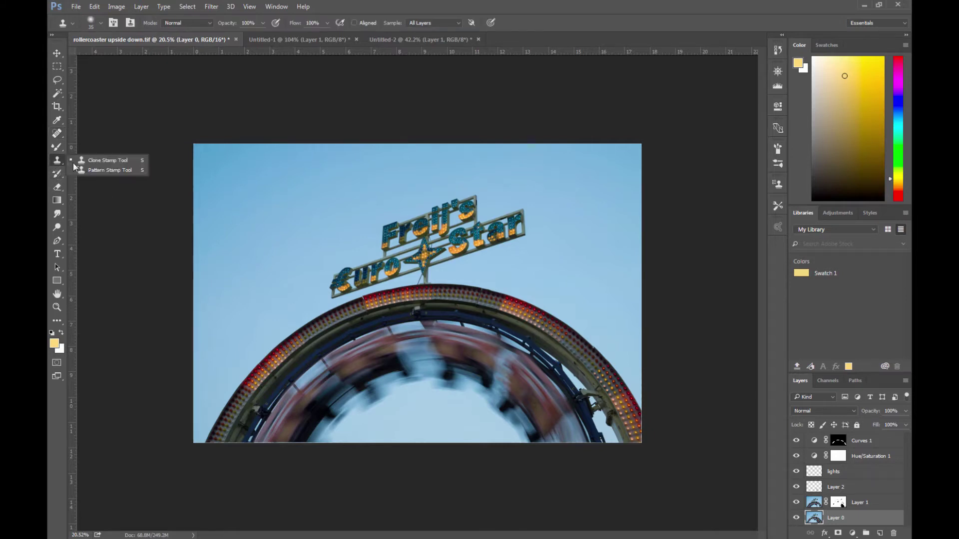
left_click(57, 134)
right_click(57, 134)
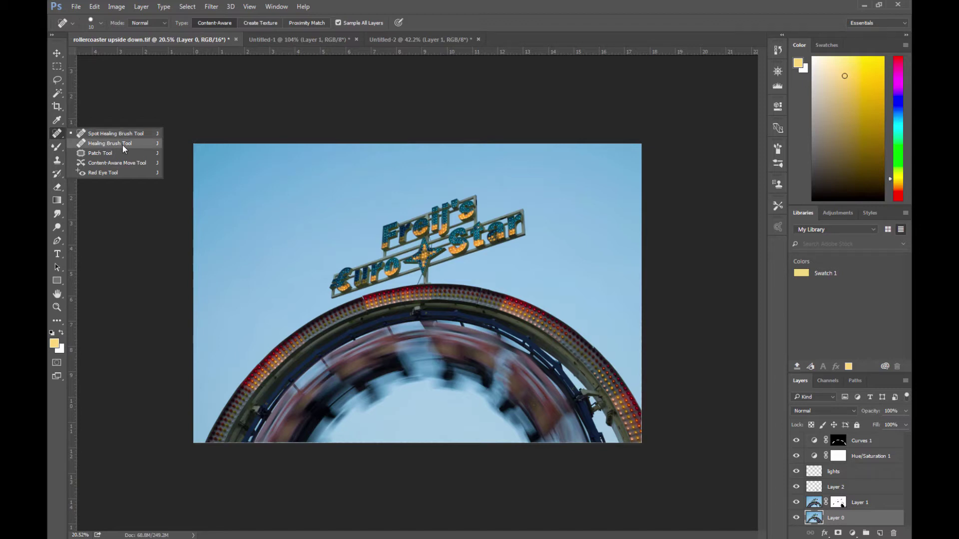
left_click(59, 134)
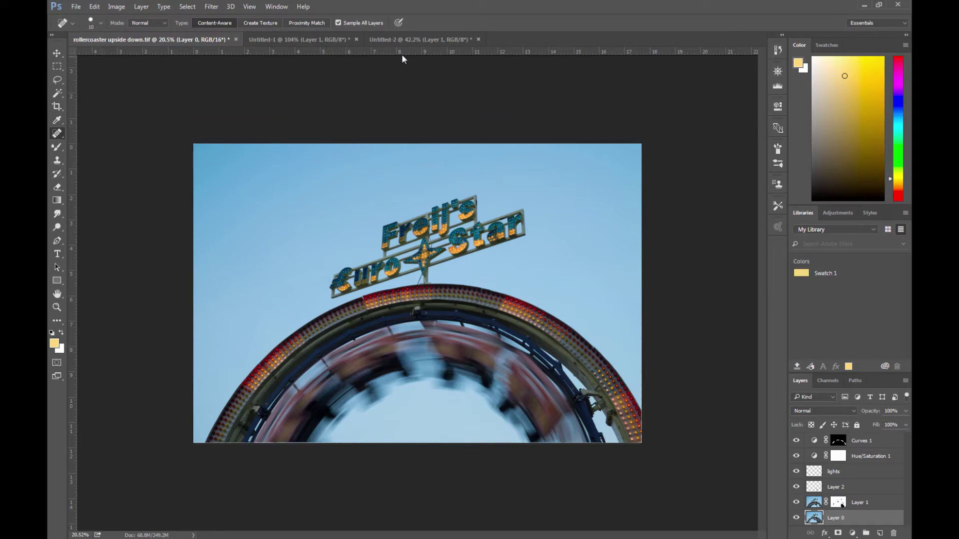
Step: Switch to the Untitled-1 sign image and select the Clone Stamp Tool
left_click(395, 41)
scroll(499, 295, "up", 3)
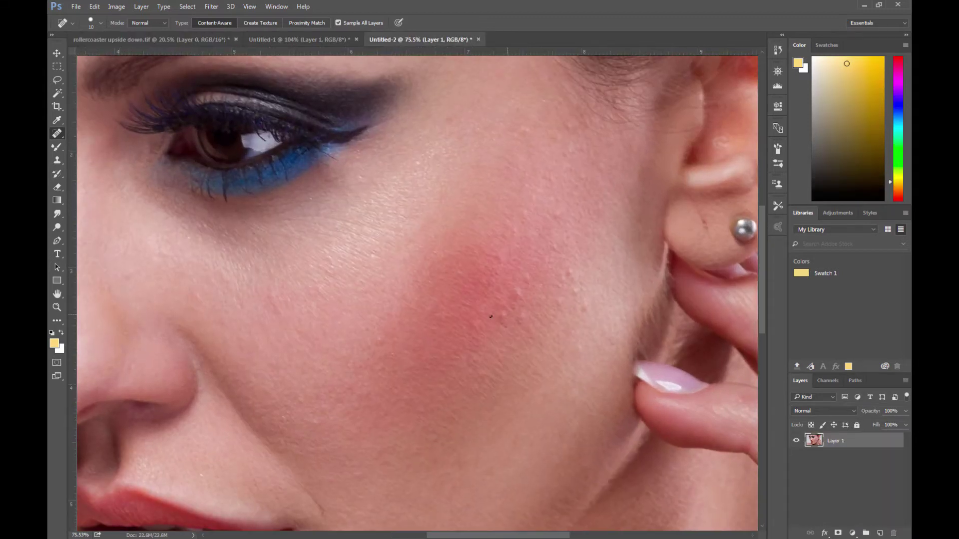
left_click(283, 39)
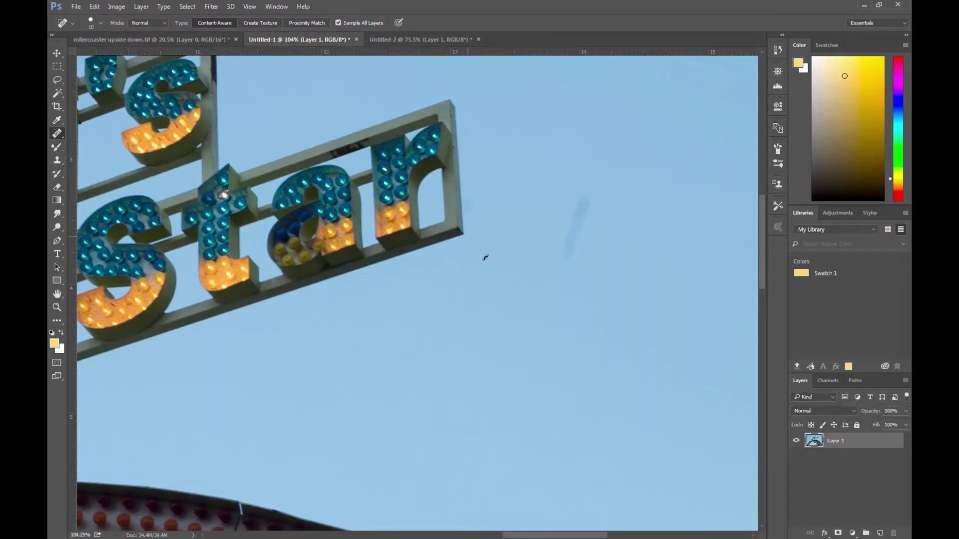
scroll(554, 277, "down", 2)
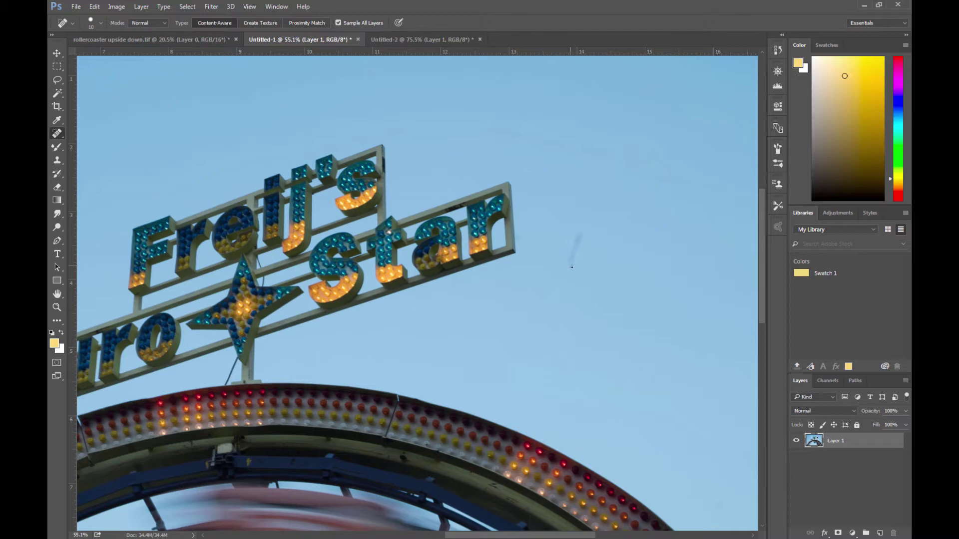
key("s")
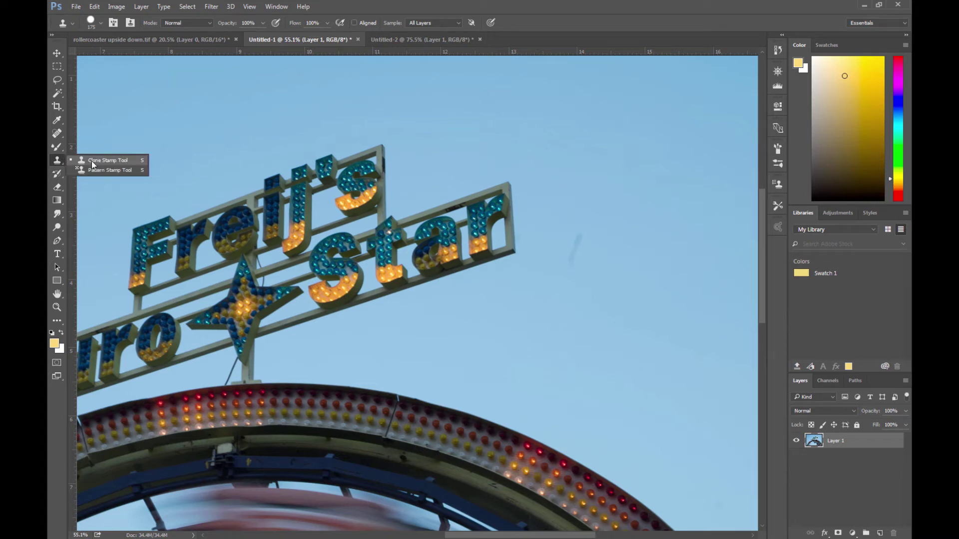
left_click_drag(365, 152, 378, 150)
key("ctrl+z")
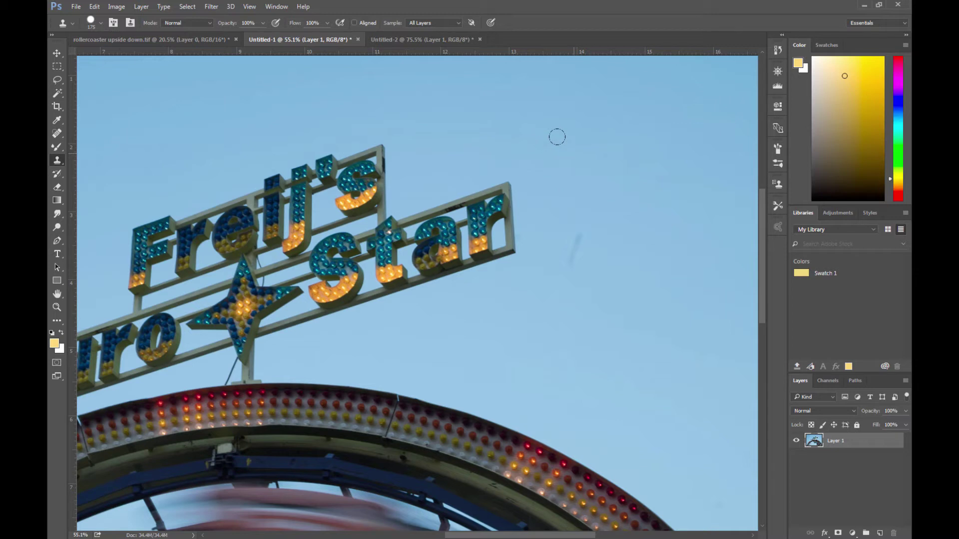
left_click_drag(353, 156, 335, 162)
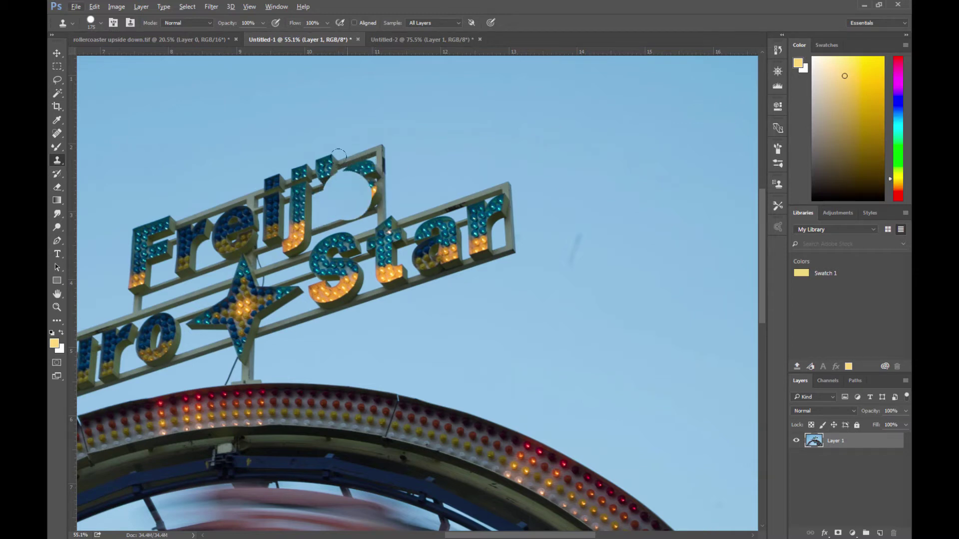
key("ctrl+z")
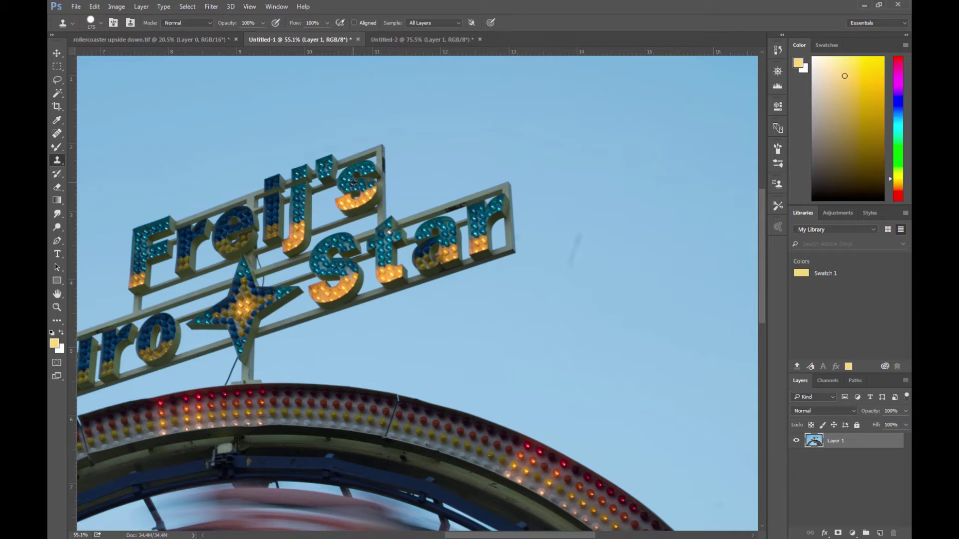
left_click_drag(359, 185, 343, 171)
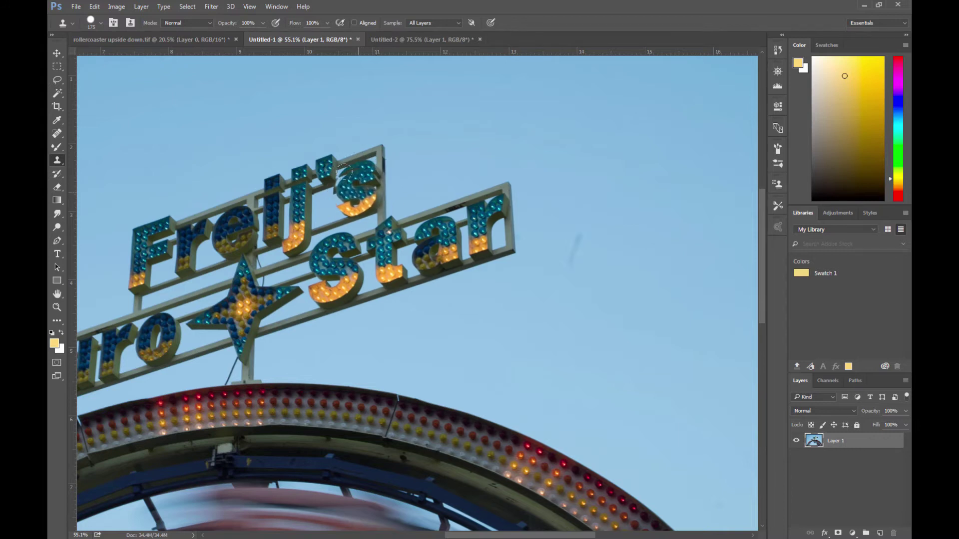
left_click_drag(574, 135, 560, 119)
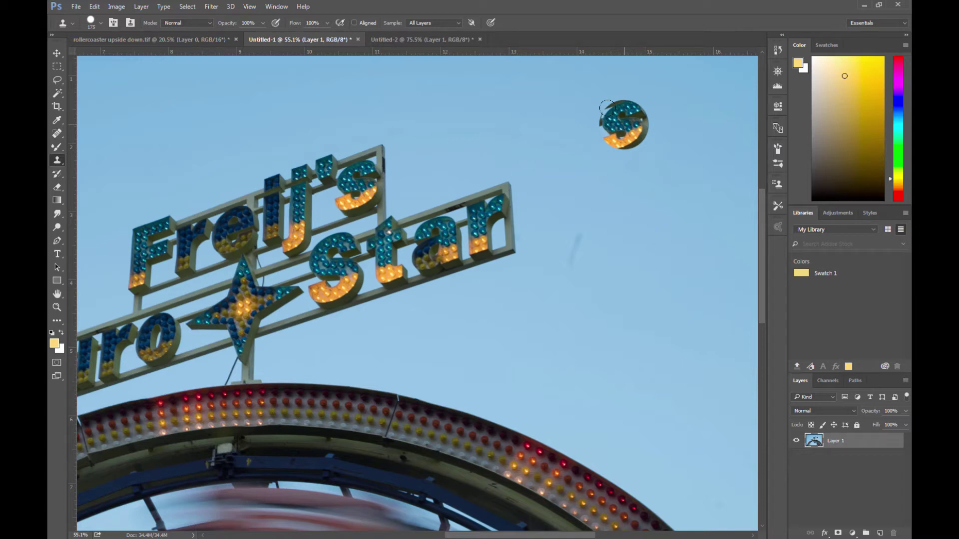
mouse_move(607, 107)
left_mouse_down()
mouse_move(658, 91)
mouse_move(709, 150)
left_mouse_up()
left_click_drag(630, 140, 649, 127)
key("ctrl+z")
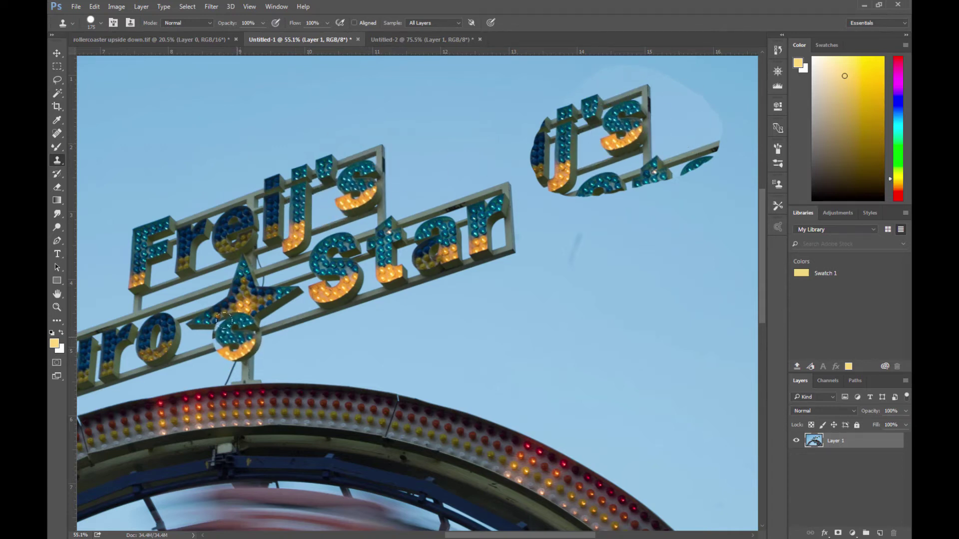
left_click(241, 309, "alt")
mouse_move(634, 352)
left_mouse_down()
mouse_move(665, 345)
mouse_move(615, 320)
mouse_move(607, 301)
mouse_move(664, 379)
mouse_move(609, 319)
left_mouse_up()
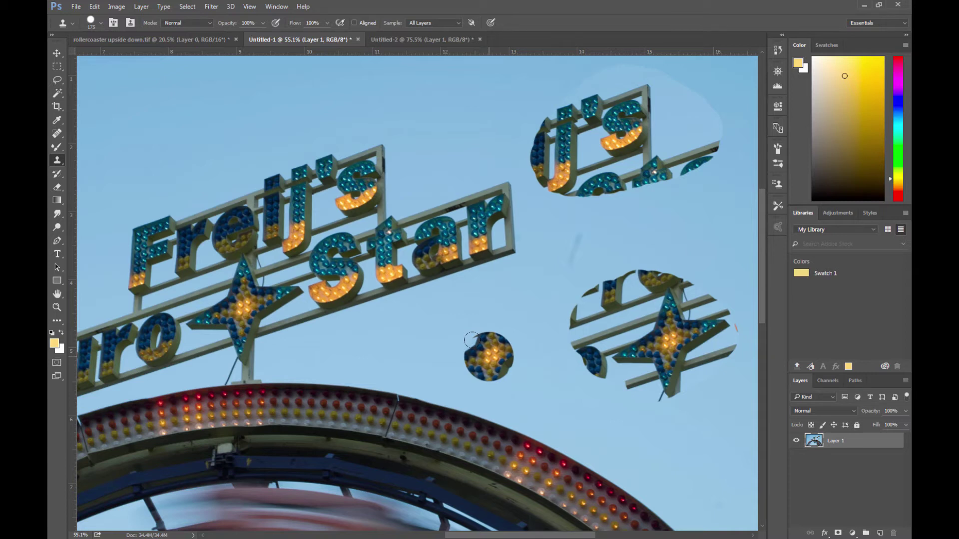
key("ctrl+alt+z")
key("ctrl+alt+z")
key("ctrl+alt+z")
key("ctrl+alt+z")
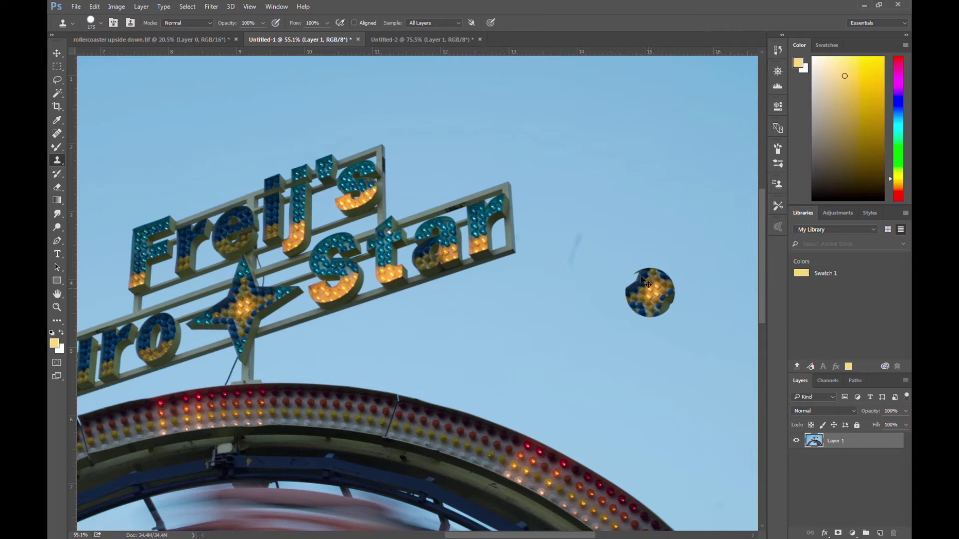
key("v")
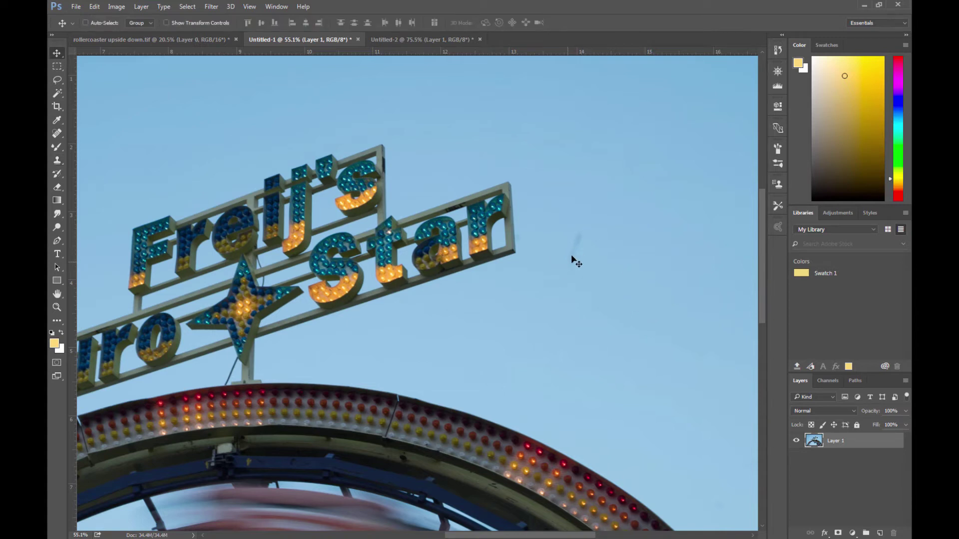
key("s")
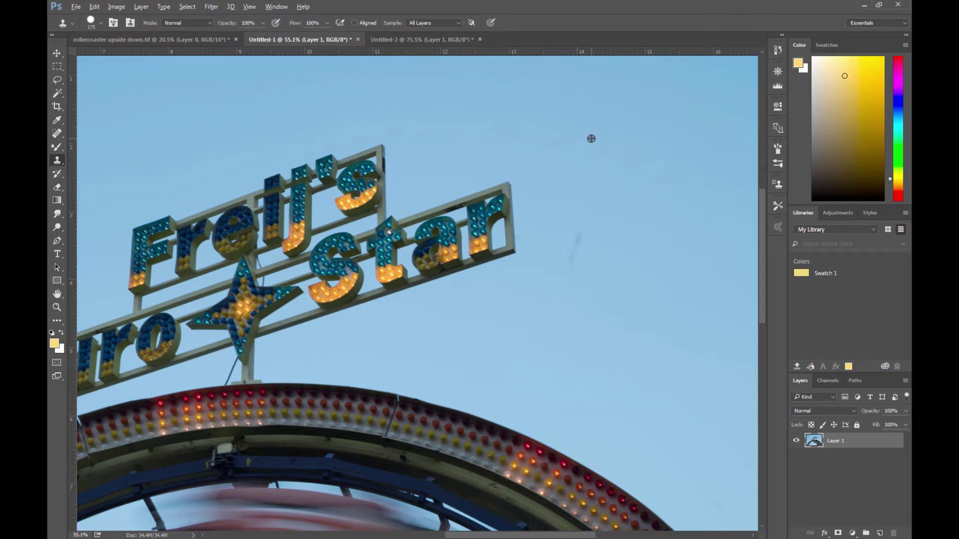
left_click_drag(561, 225, 557, 244)
left_click(590, 327)
key("ctrl+z")
key("v")
scroll(471, 399, "up", 1, "alt")
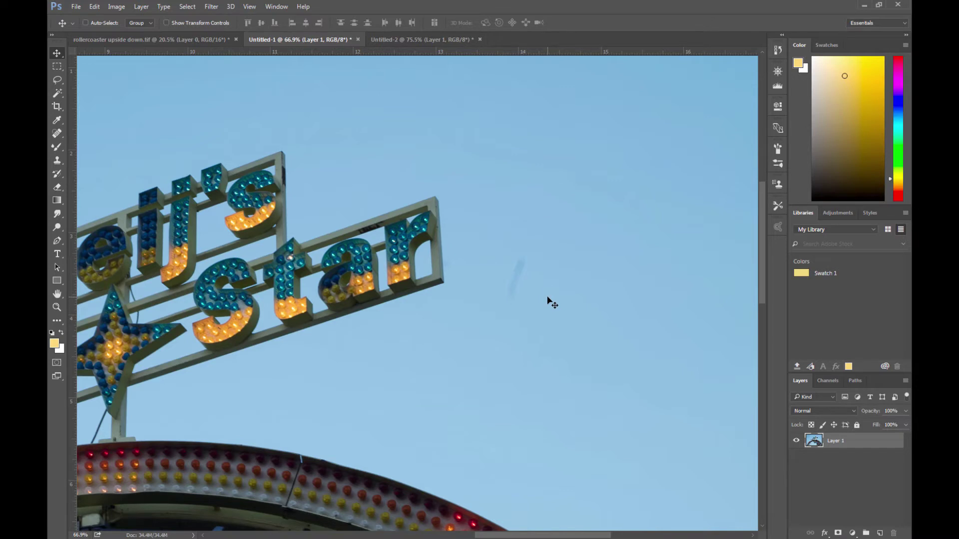
key("s")
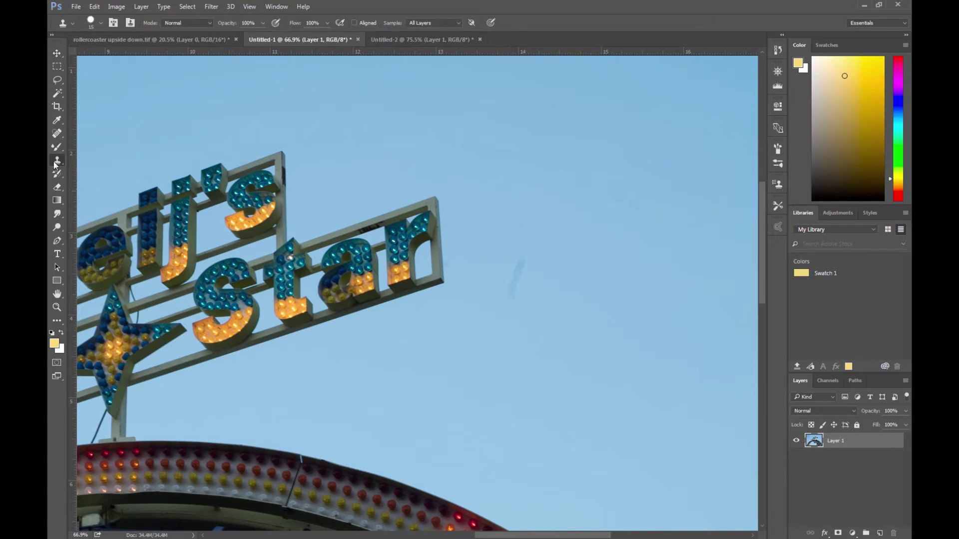
Step: Soften the clone brush, lowering hardness to 72% and then to 0%
right_click(547, 179)
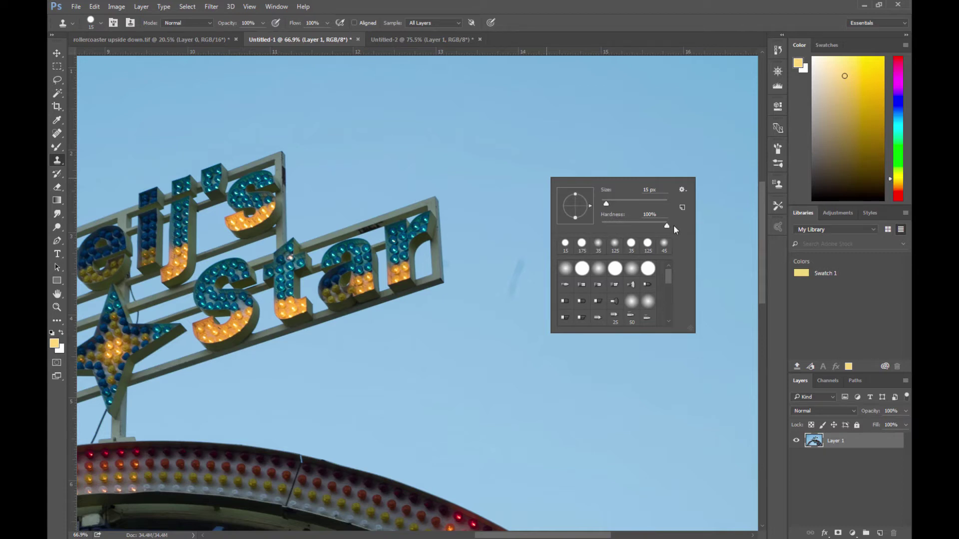
left_click_drag(667, 226, 648, 226)
key("Return")
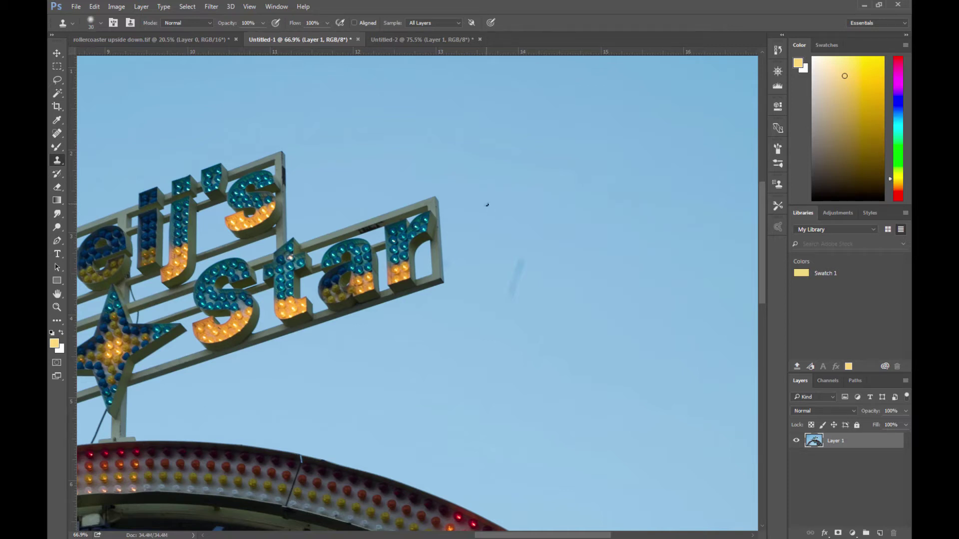
right_click(479, 176)
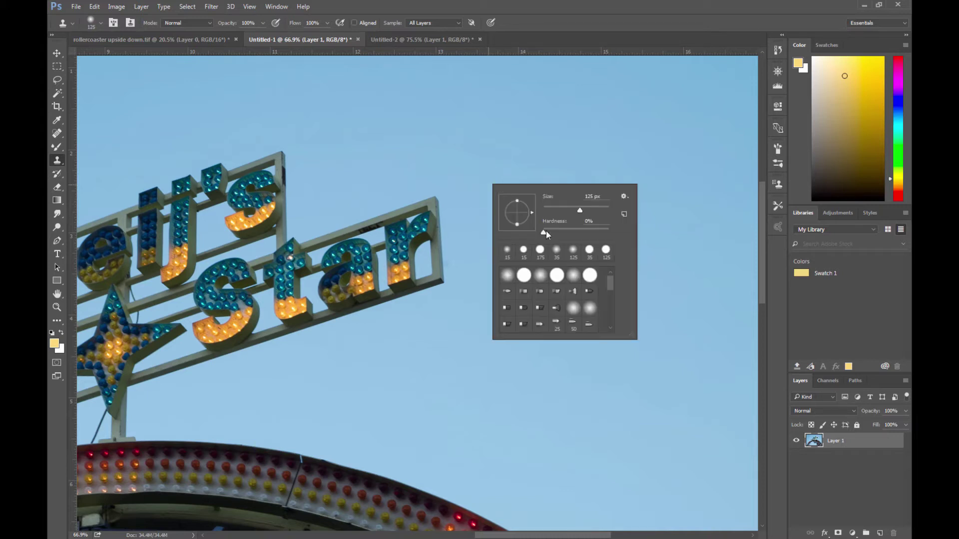
left_click_drag(591, 232, 530, 235)
key("Return")
Step: Sample clean sky and clone it over the dark streak, redoing the stroke once
left_click(451, 166)
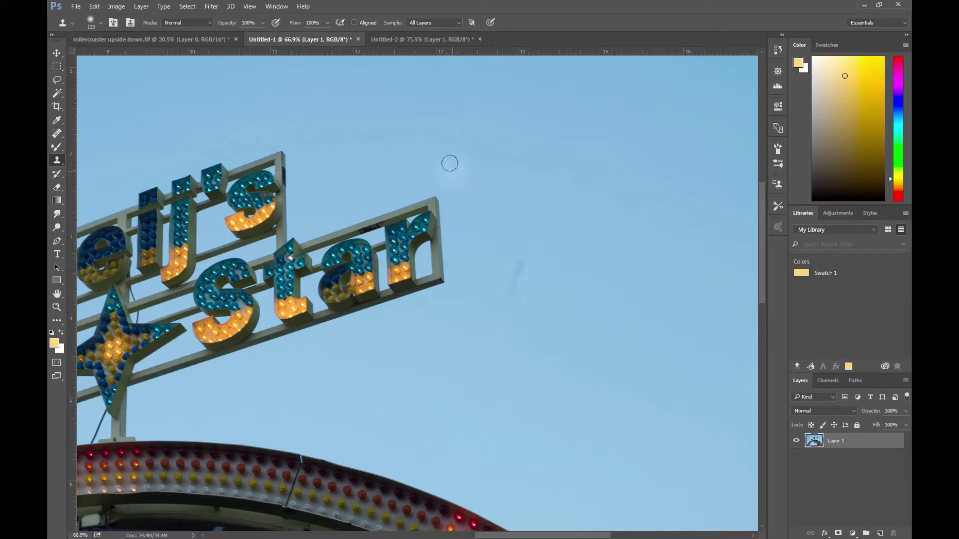
left_click(464, 136, "alt")
left_click_drag(514, 248, 520, 244)
key("ctrl+z")
left_click_drag(516, 252, 499, 270)
scroll(556, 293, "up", 3)
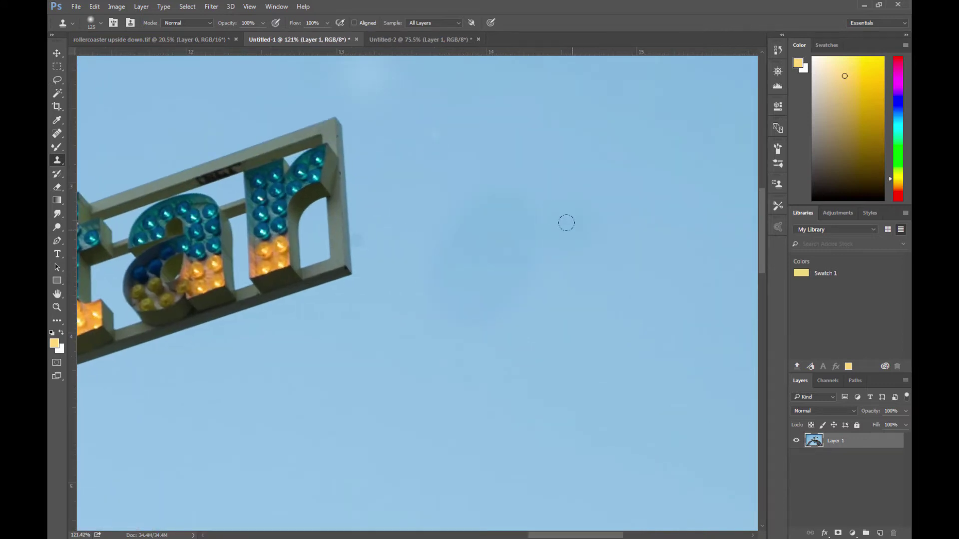
scroll(592, 291, "down", 2)
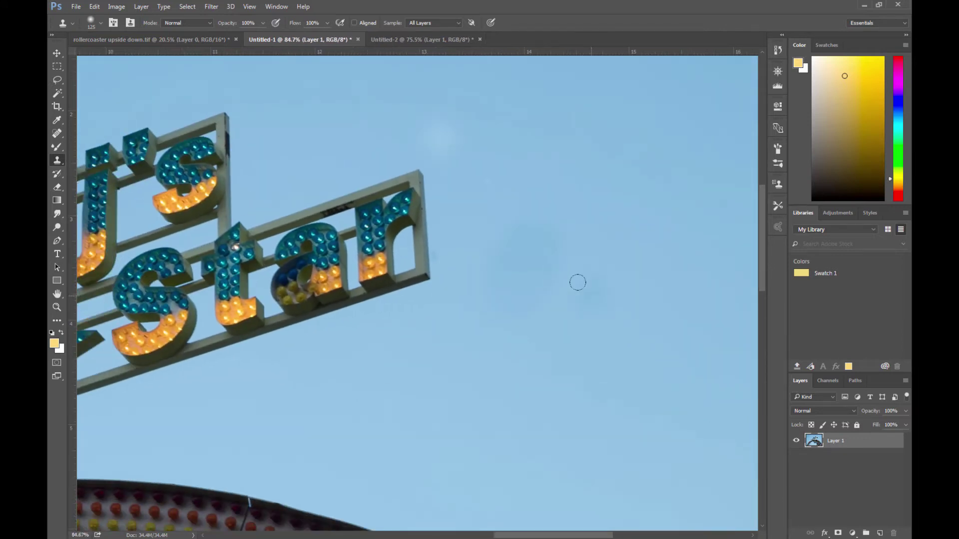
key("v")
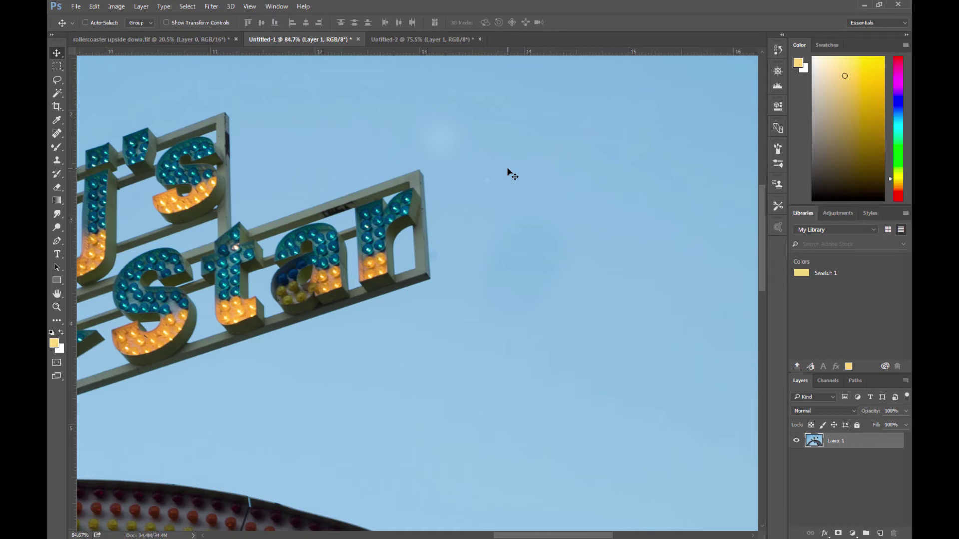
Step: Zoom in on the Euro Star sign and bulb arc, undoing a stray clone stroke over the bulbs
left_click_drag(383, 321, 524, 209)
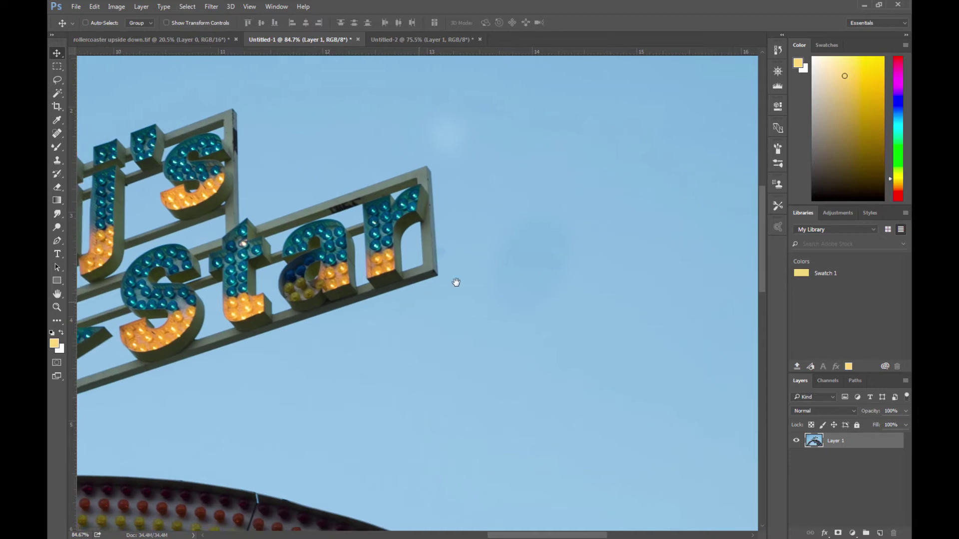
left_click_drag(245, 300, 477, 256)
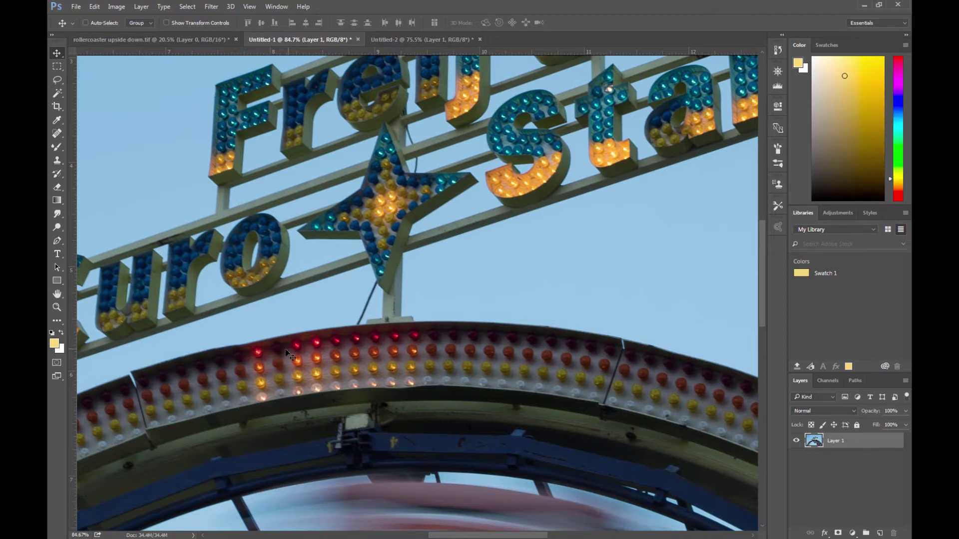
scroll(286, 357, "up", 3)
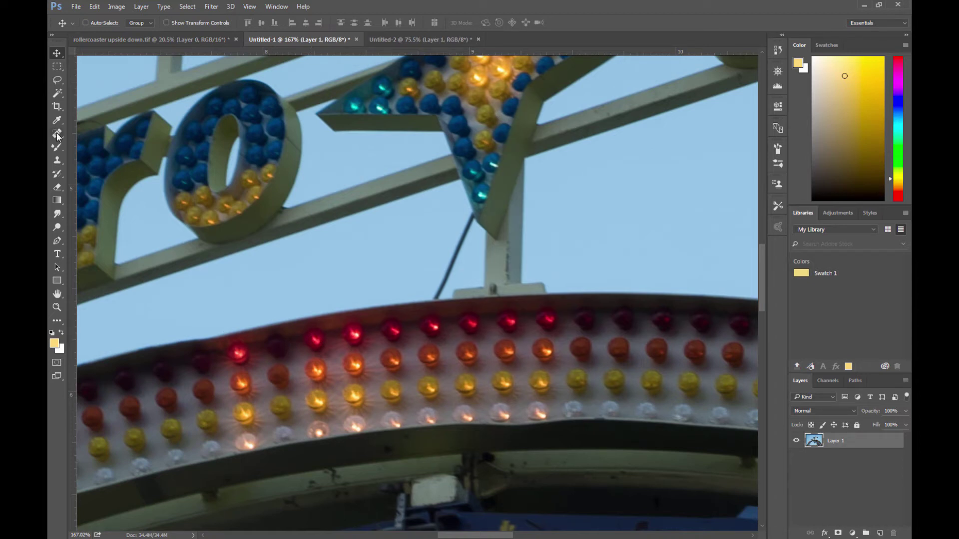
left_click(58, 162)
left_click_drag(240, 345, 227, 300)
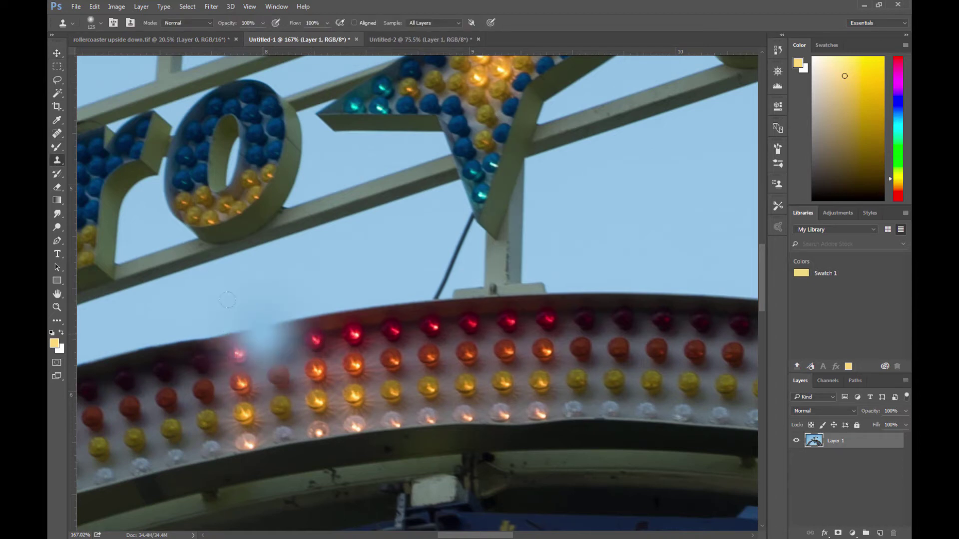
key("bracketleft")
key("bracketleft")
key("bracketleft")
key("ctrl+alt+z")
key("ctrl+alt+z")
key("ctrl+alt+z")
key("ctrl+alt+z")
Step: Clone a glowing red bulb onto a dark one with a smaller brush, then revert and fit the photo
key("bracketleft")
key("bracketleft")
key("bracketleft")
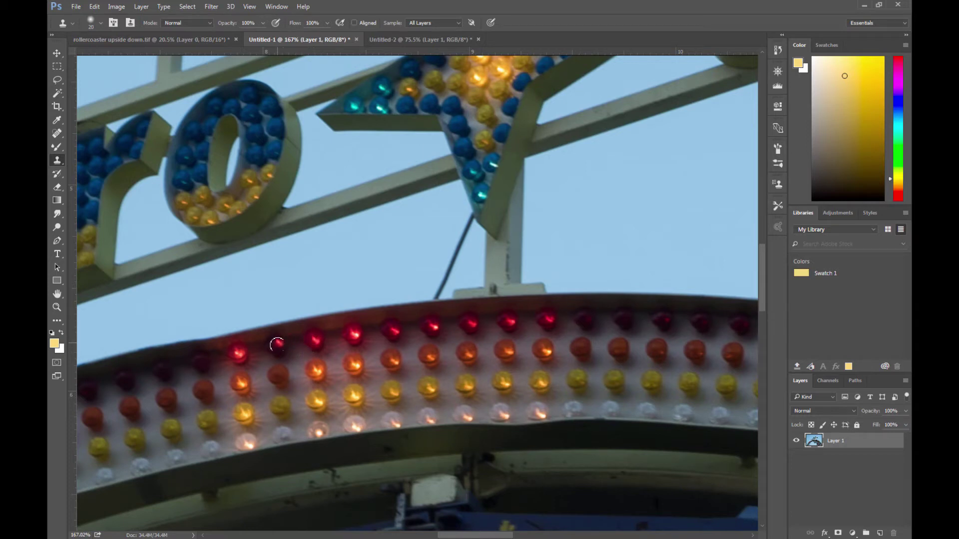
left_click(277, 345)
key("ctrl+z")
key("ctrl+z")
key("ctrl+z")
key("ctrl+z")
key("ctrl+0")
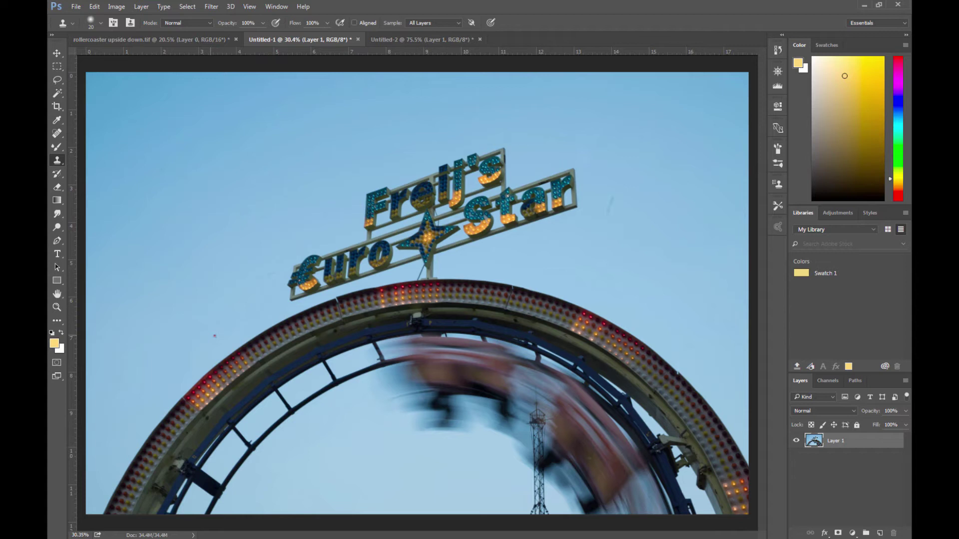
Step: Spot-heal the dark speck in the sky right of the Euro Star sign
left_click(57, 134)
right_click(56, 134)
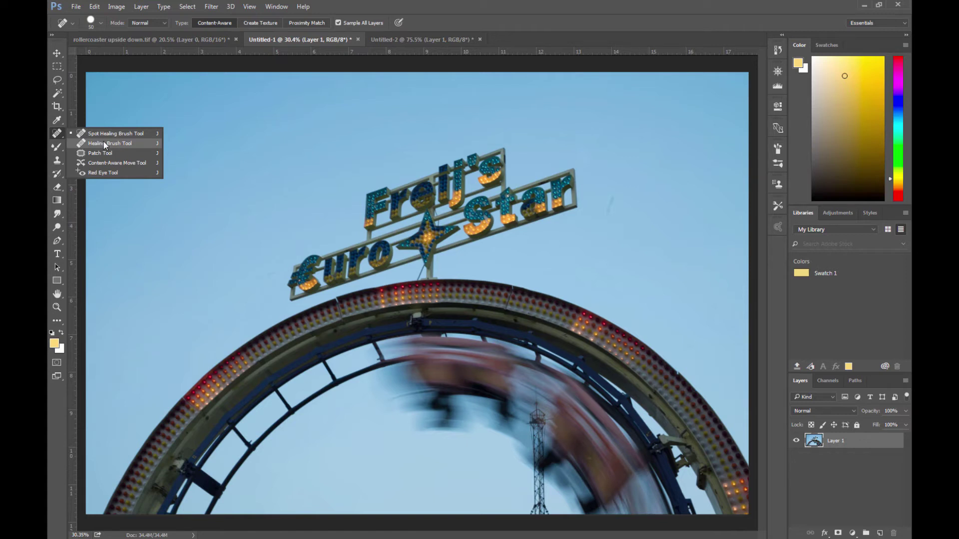
left_click(103, 133)
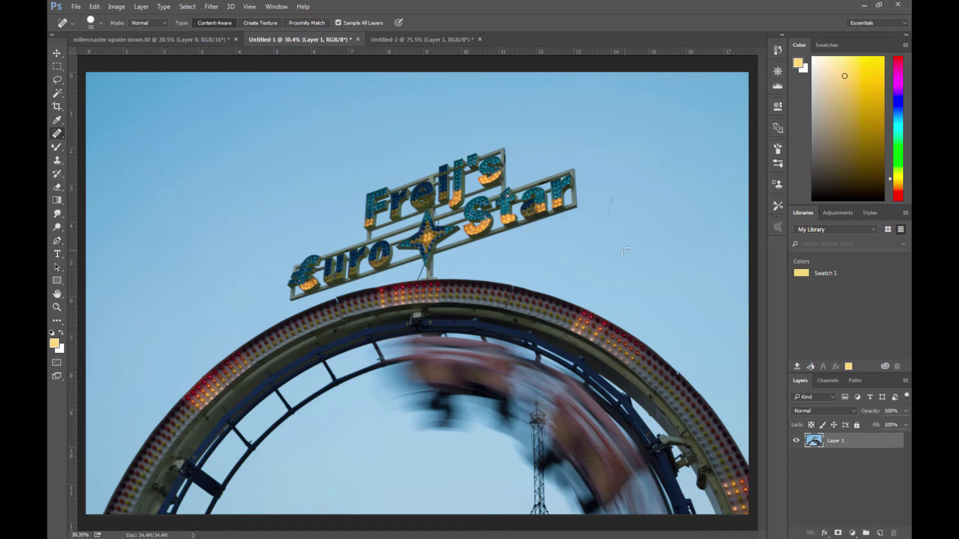
mouse_move(621, 206)
left_mouse_down()
mouse_move(640, 200)
mouse_move(527, 244)
left_mouse_up()
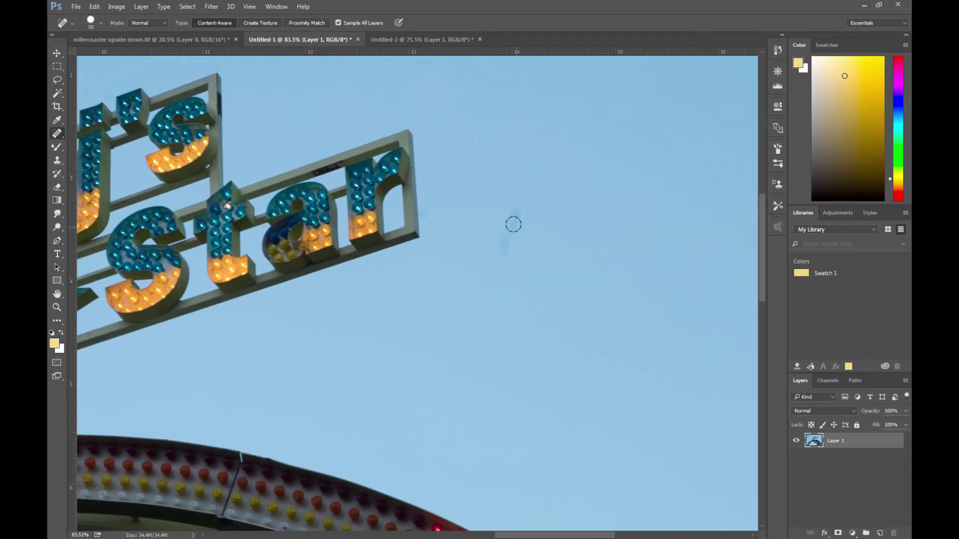
mouse_move(513, 224)
left_mouse_down()
mouse_move(514, 200)
mouse_move(498, 258)
left_mouse_up()
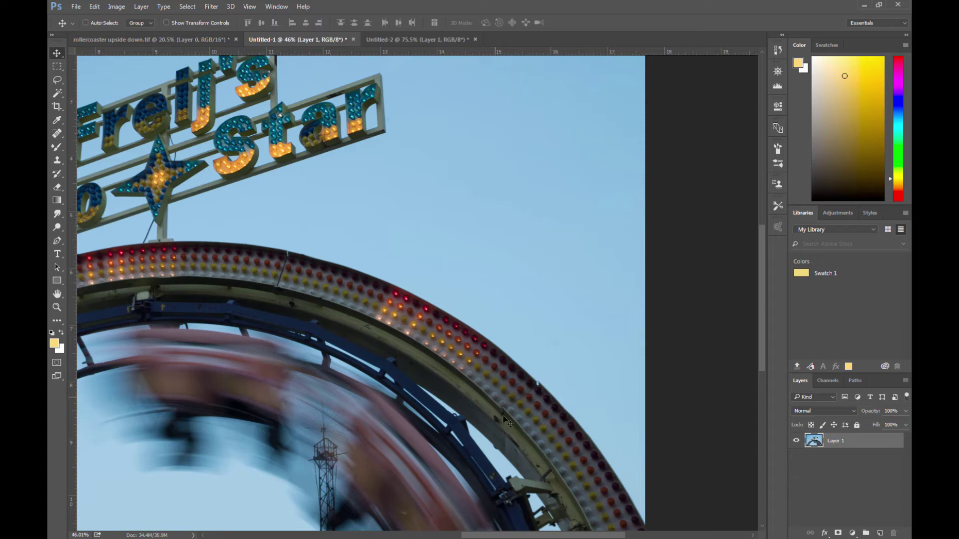
Step: Pan and zoom to about 109% on the blue support beam and bulb track
left_click_drag(500, 443, 463, 353)
scroll(463, 353, "up", 5)
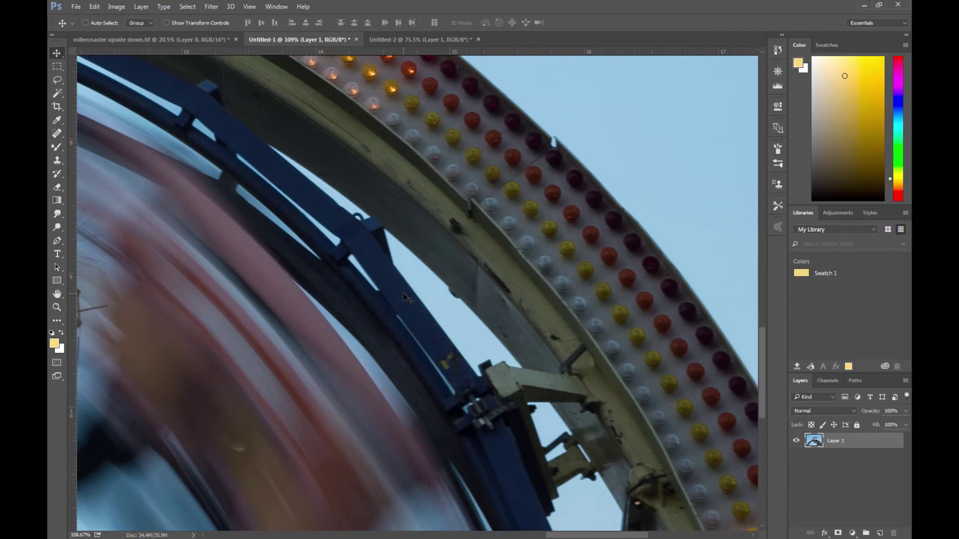
Step: Spot-heal the yellowish speck on the blue beam, undoing once to compare
key("j")
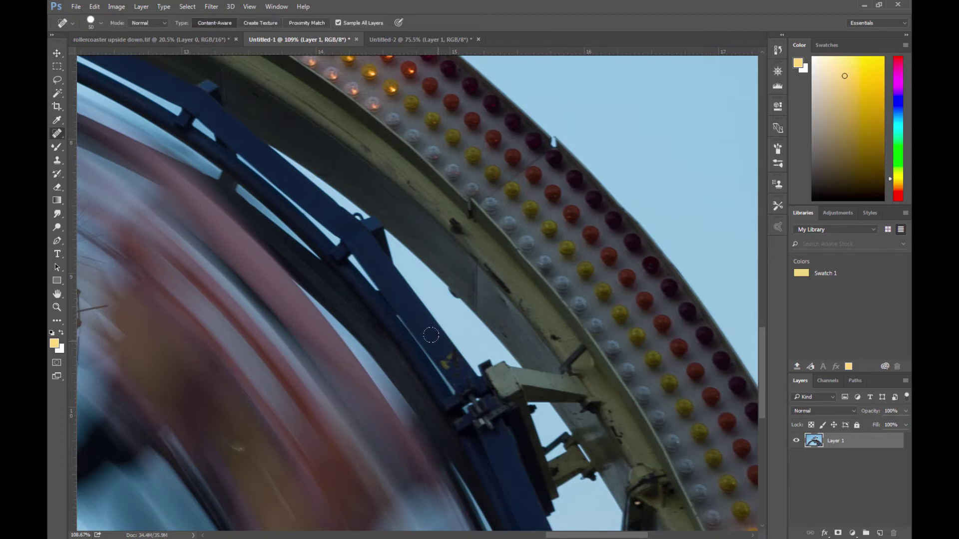
left_click(437, 347)
left_click_drag(436, 347, 451, 364)
key("ctrl+z")
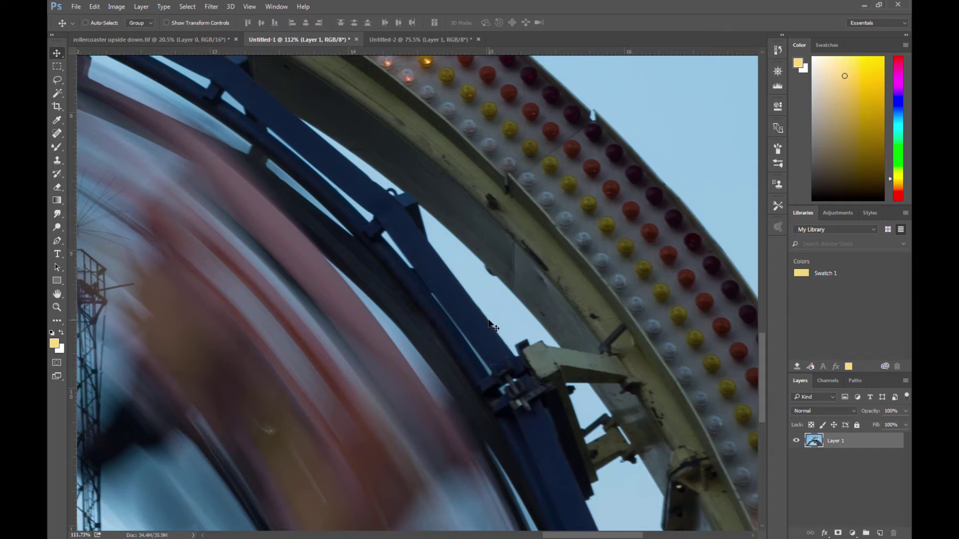
left_click_drag(487, 332, 480, 344)
Step: Heal the bright speck on the blurred red car using Proximity Match at brush size 30
mouse_move(332, 364)
left_mouse_down()
mouse_move(379, 315)
mouse_move(373, 323)
left_mouse_up()
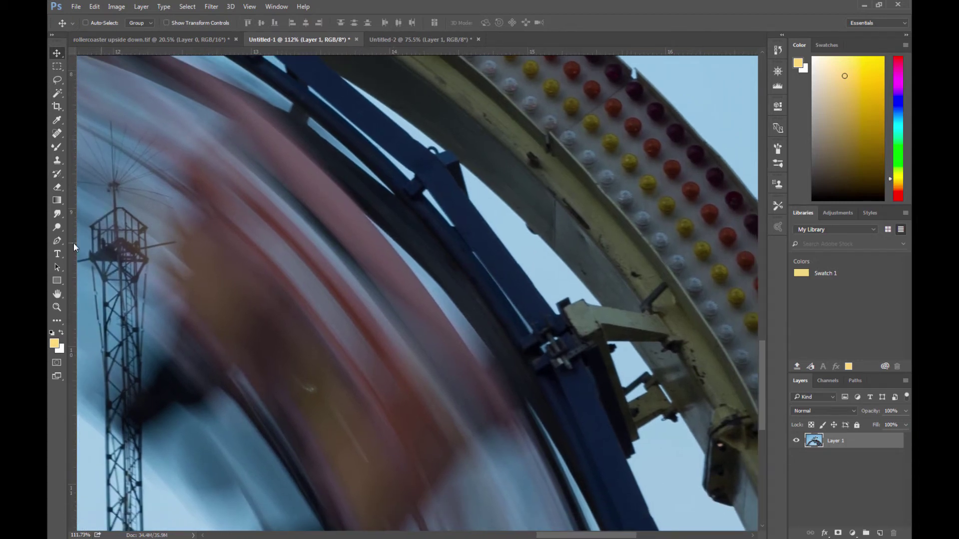
left_click(60, 134)
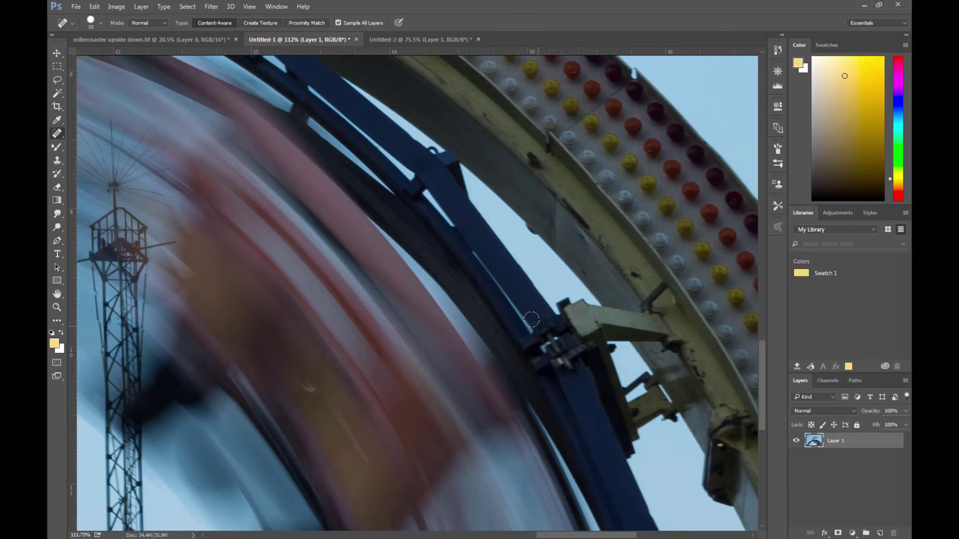
left_click(308, 24)
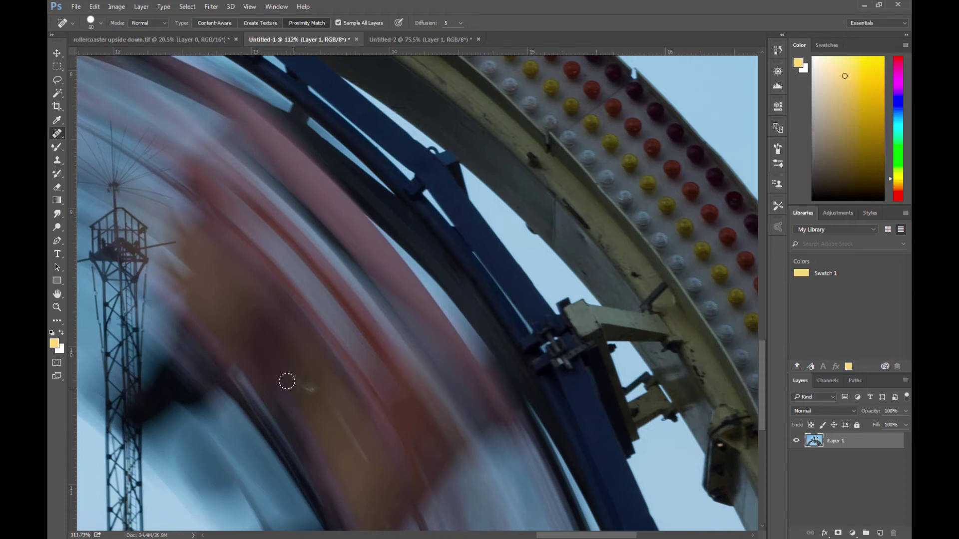
key("bracketleft")
key("bracketleft")
left_click_drag(292, 374, 316, 392)
Step: Zoom in and heal the faint diagonal line and white speck on the car with a size-30 brush
key("ctrl+z")
scroll(379, 409, "up", 1)
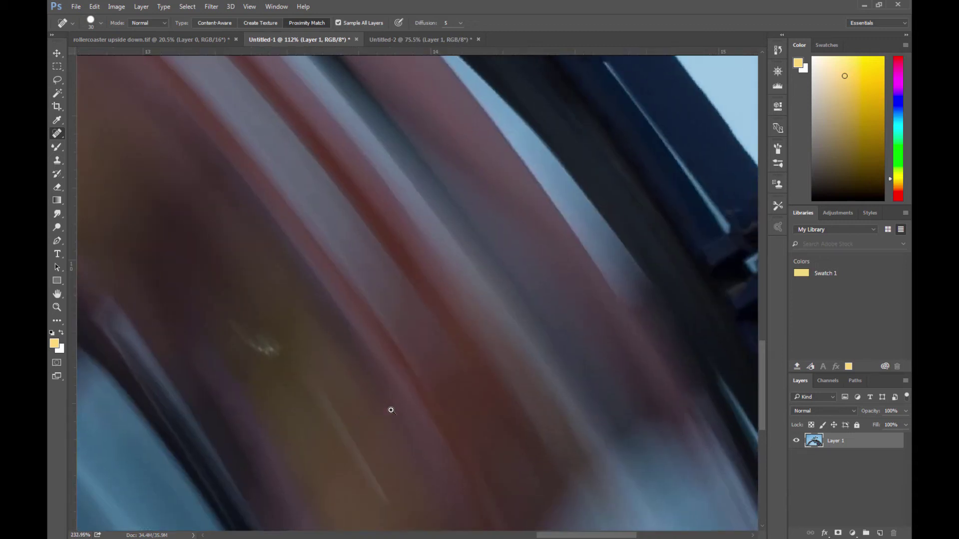
scroll(350, 350, "up", 1)
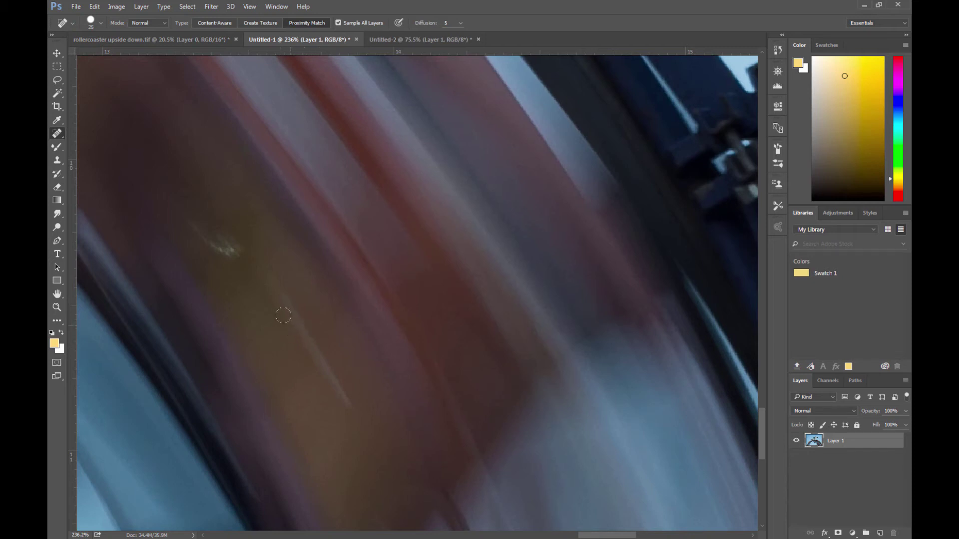
key("bracketright")
left_click_drag(274, 287, 338, 391)
left_click_drag(264, 281, 342, 400)
left_click_drag(262, 271, 302, 326)
mouse_move(255, 272)
left_mouse_down()
mouse_move(334, 364)
mouse_move(345, 392)
left_mouse_up()
left_click_drag(265, 289, 321, 380)
Step: Heal the bright streak on the car with Content-Aware, then again with Proximity Match
left_click(215, 23)
left_click_drag(182, 225, 239, 252)
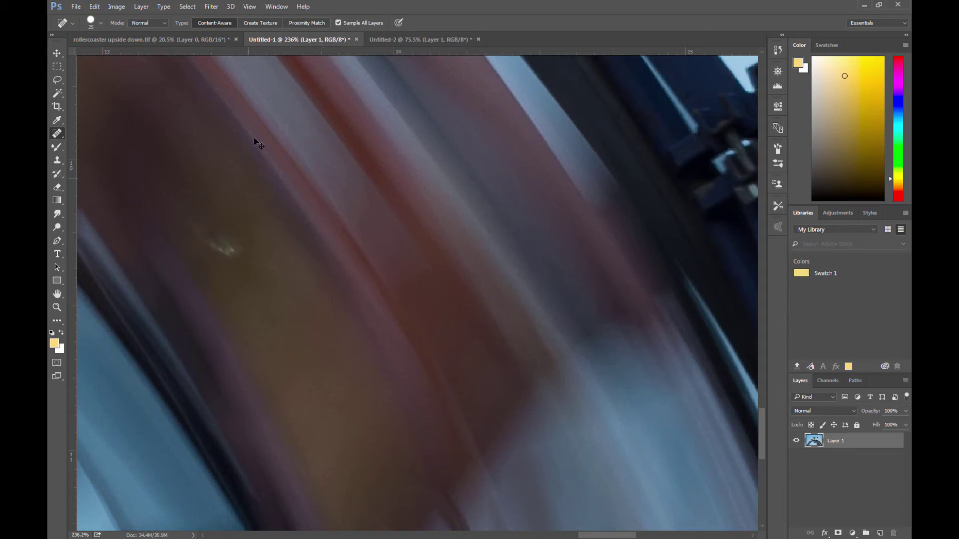
left_click(302, 23)
left_click_drag(186, 216, 236, 257)
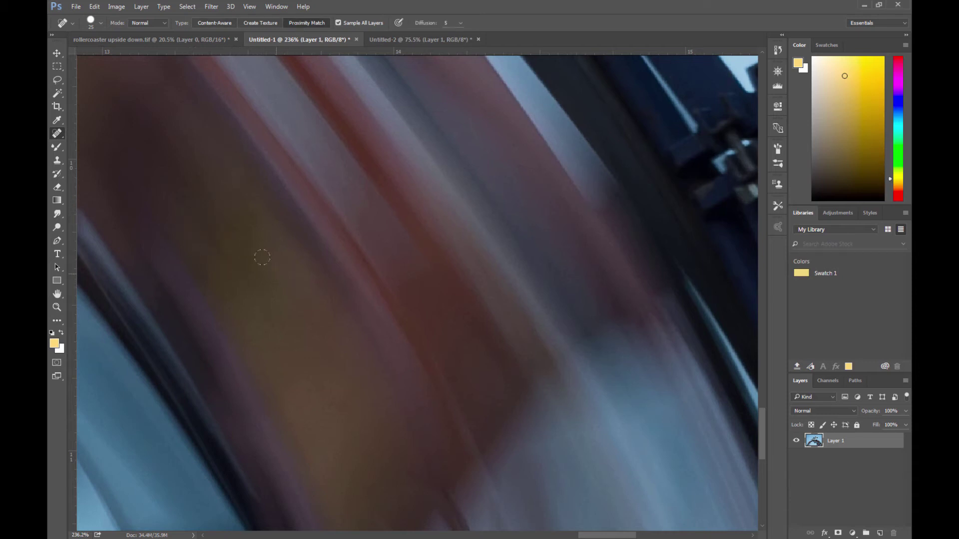
left_click_drag(194, 219, 212, 237)
Step: Spot-heal the tower's splayed base legs with a size-30 brush, redoing the stroke once
scroll(472, 353, "down", 5)
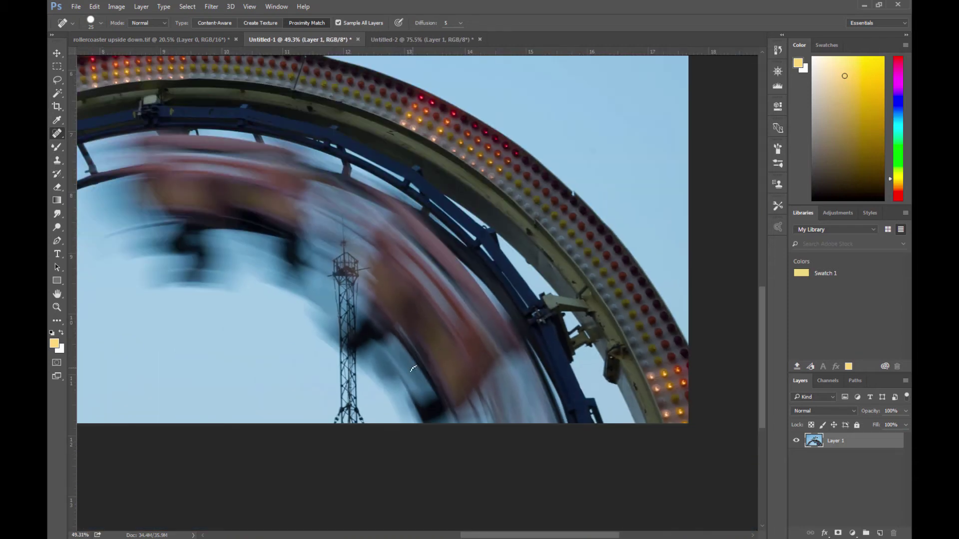
scroll(313, 409, "up", 3)
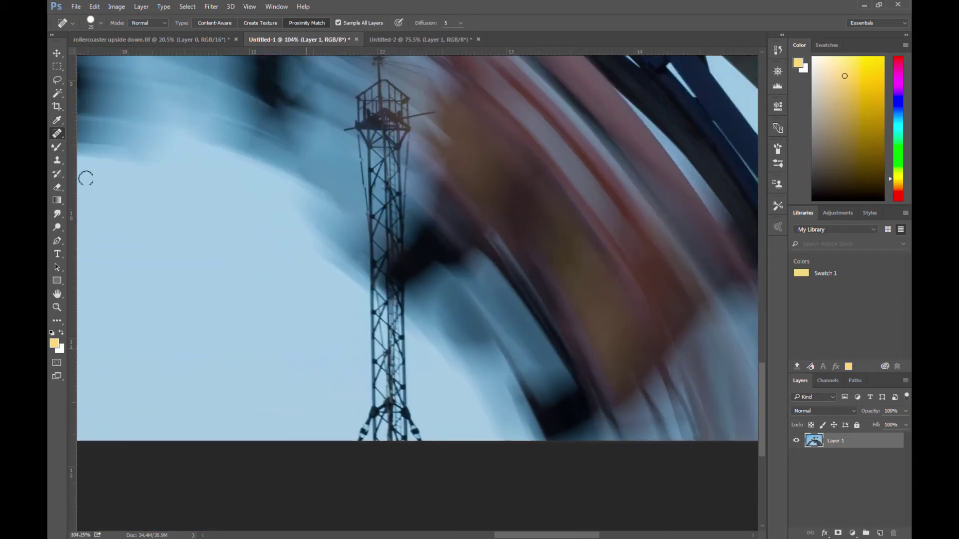
right_click(61, 134)
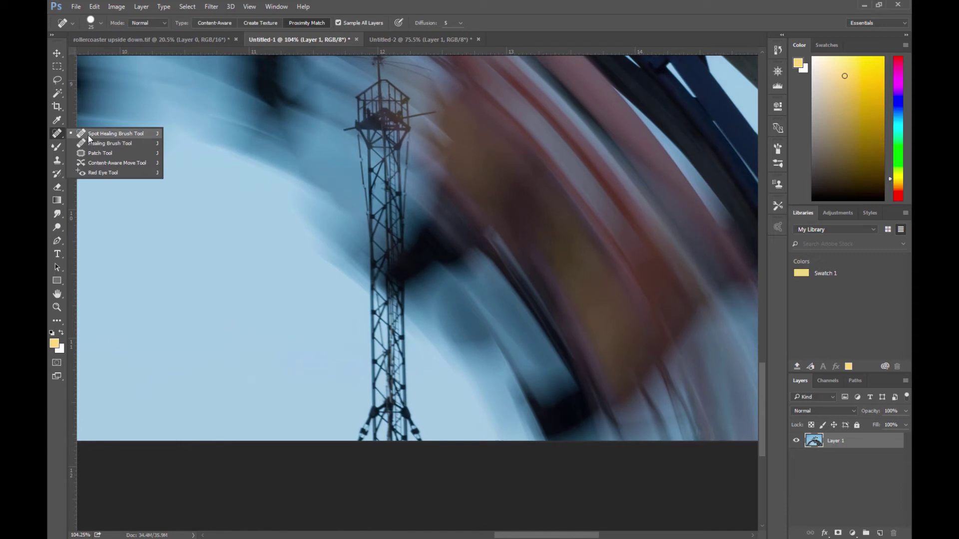
left_click(88, 135)
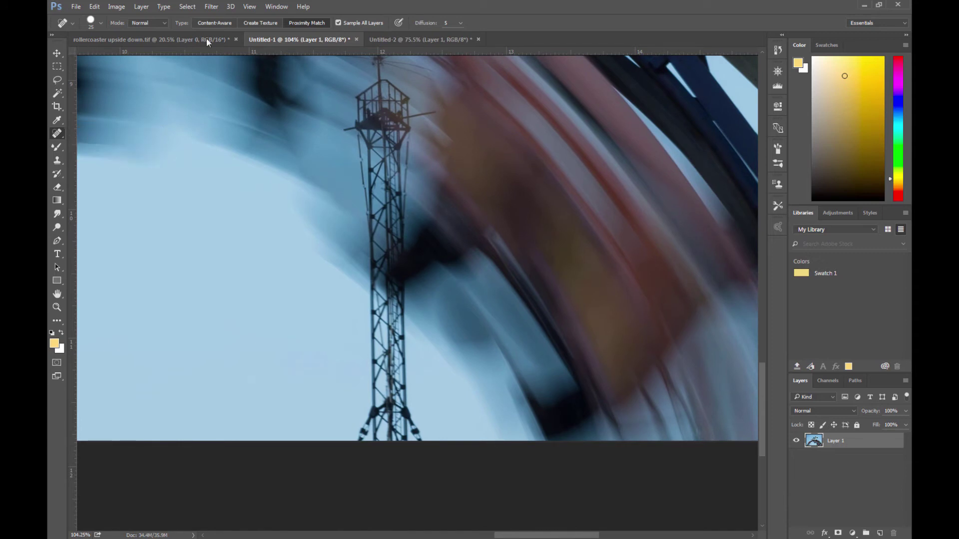
key("bracketright")
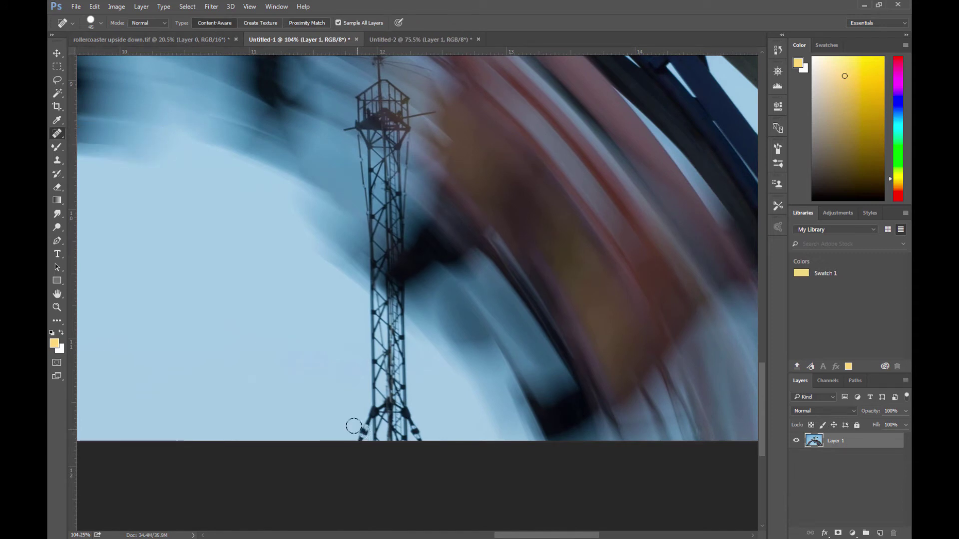
left_click_drag(298, 405, 422, 411)
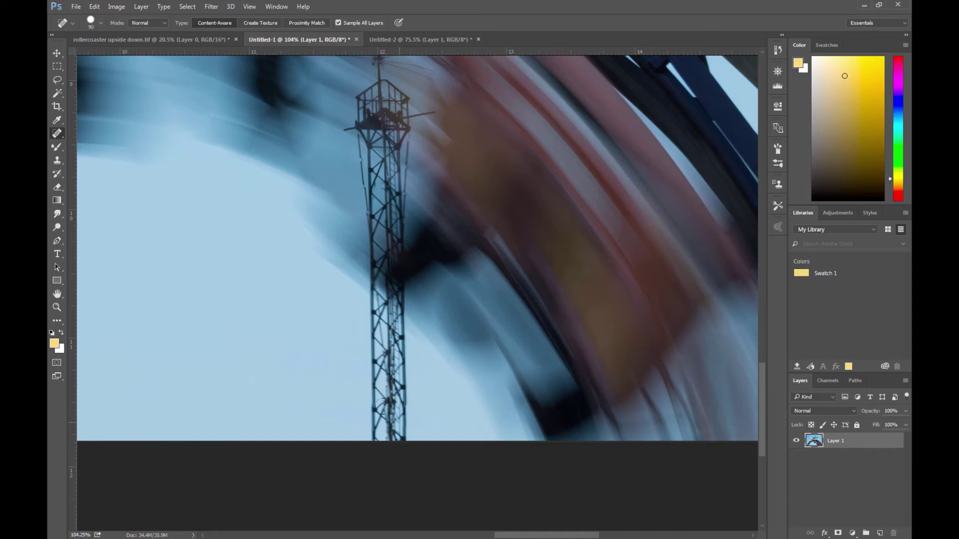
key("ctrl+z")
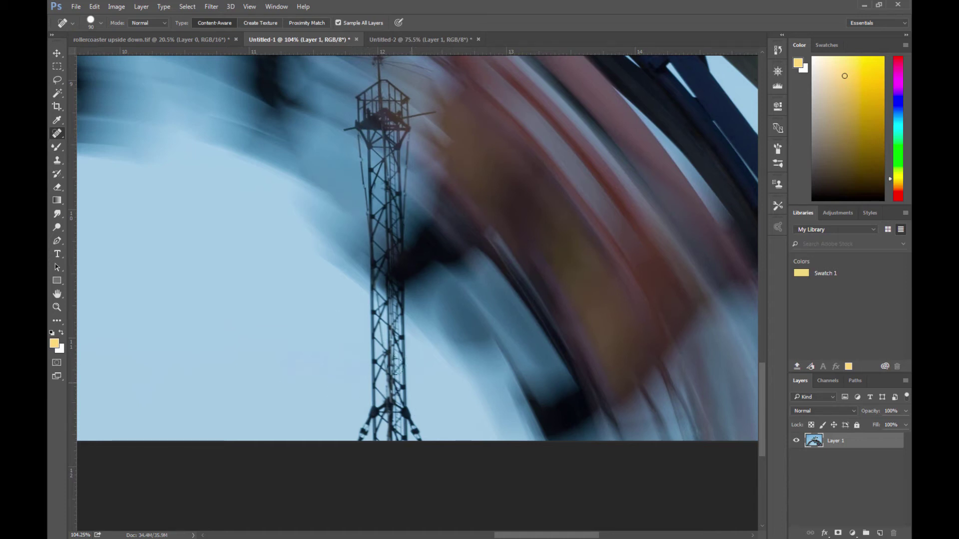
left_click_drag(362, 433, 427, 412)
key("v")
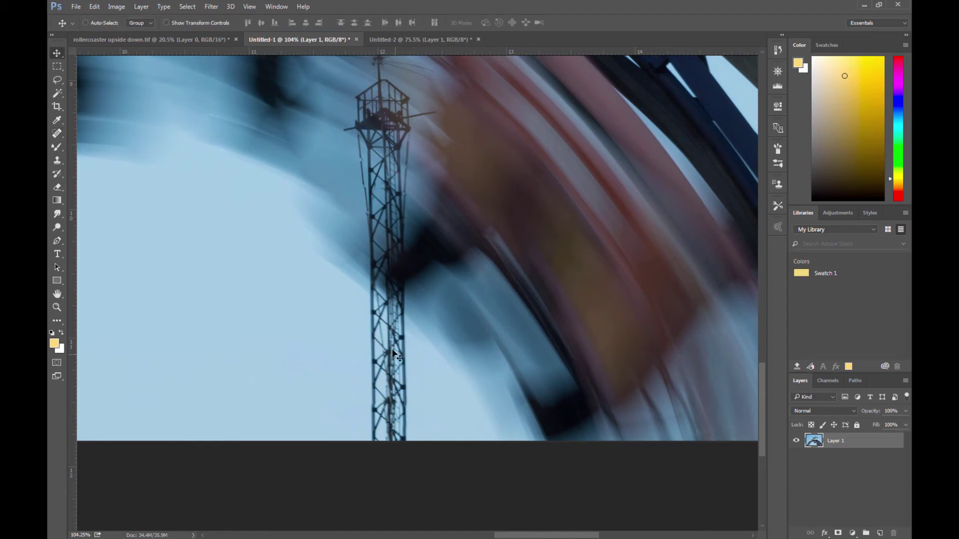
Step: Toggle the tower-base heal off and on to compare before and after
key("ctrl")
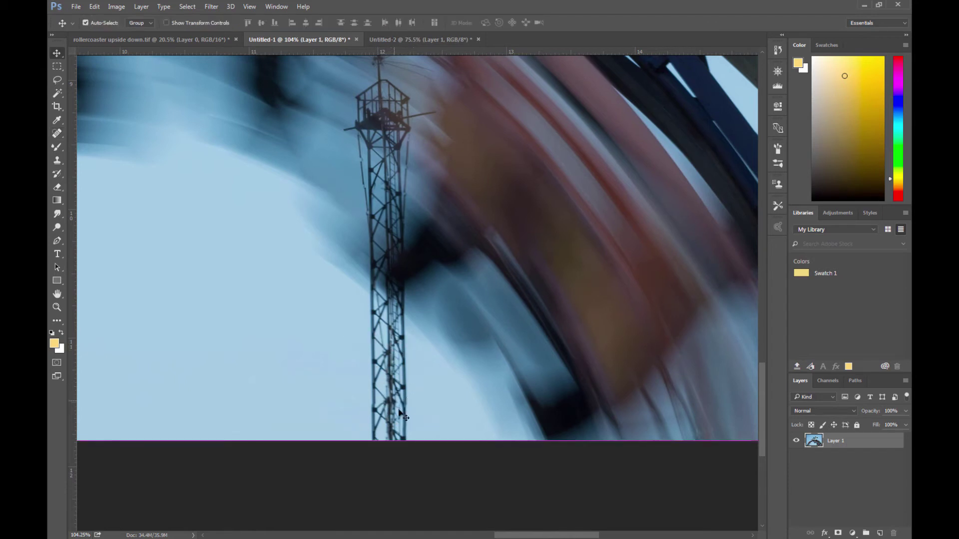
key("ctrl+z")
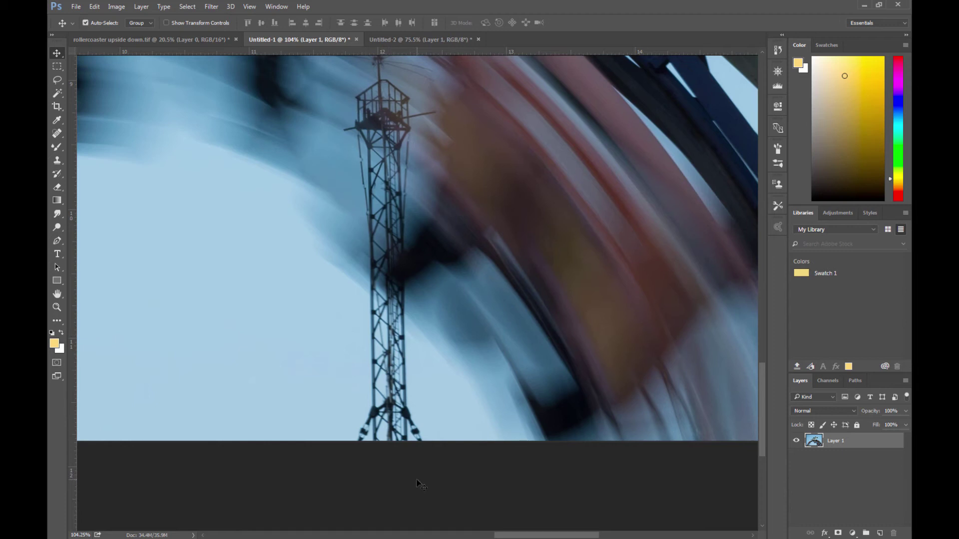
key("ctrl+z")
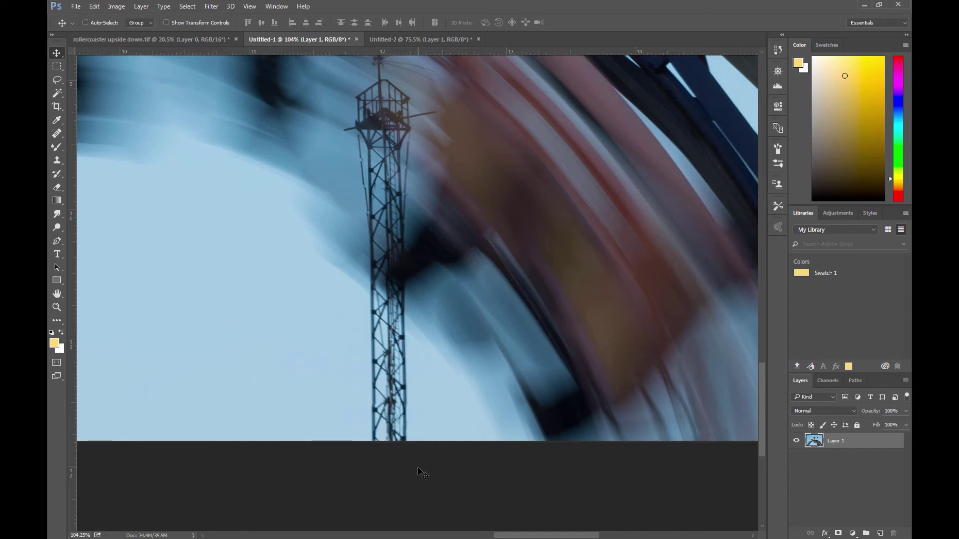
key("ctrl+z")
Step: Clone sky from beside the tower over its lower legs, undoing a stray patch
key("s")
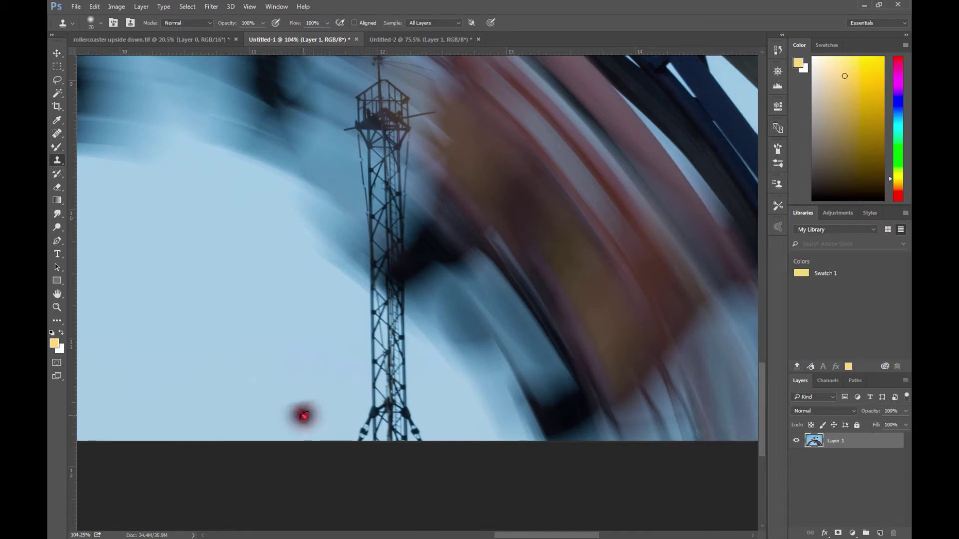
right_click(280, 359)
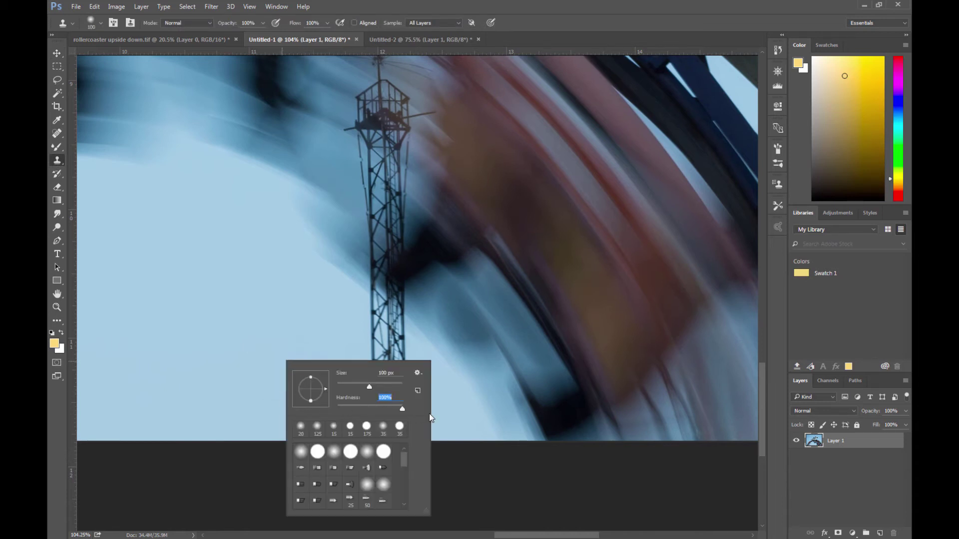
type("0")
key("Return")
left_click(278, 342, "alt")
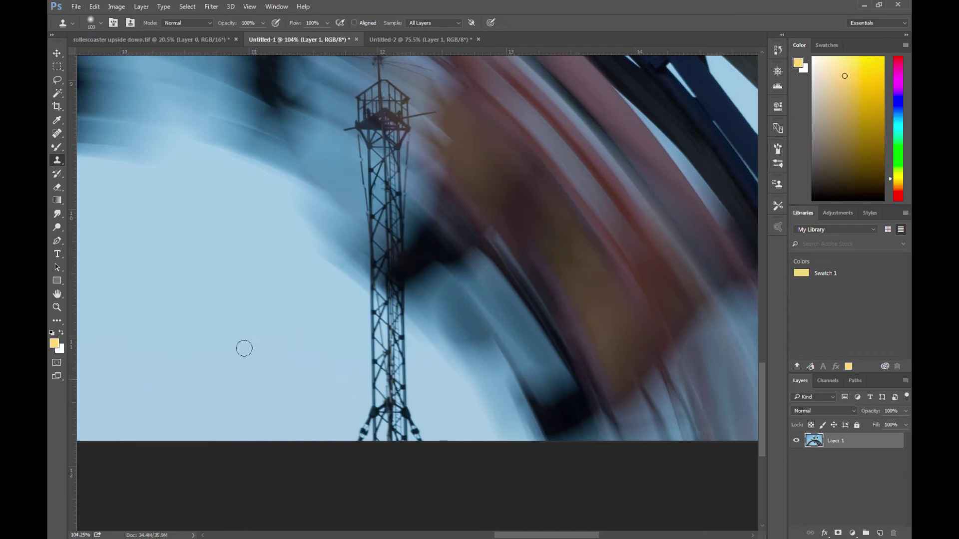
left_click(238, 358, "alt")
mouse_move(365, 394)
left_mouse_down()
mouse_move(392, 418)
mouse_move(394, 394)
mouse_move(358, 360)
mouse_move(332, 370)
left_mouse_up()
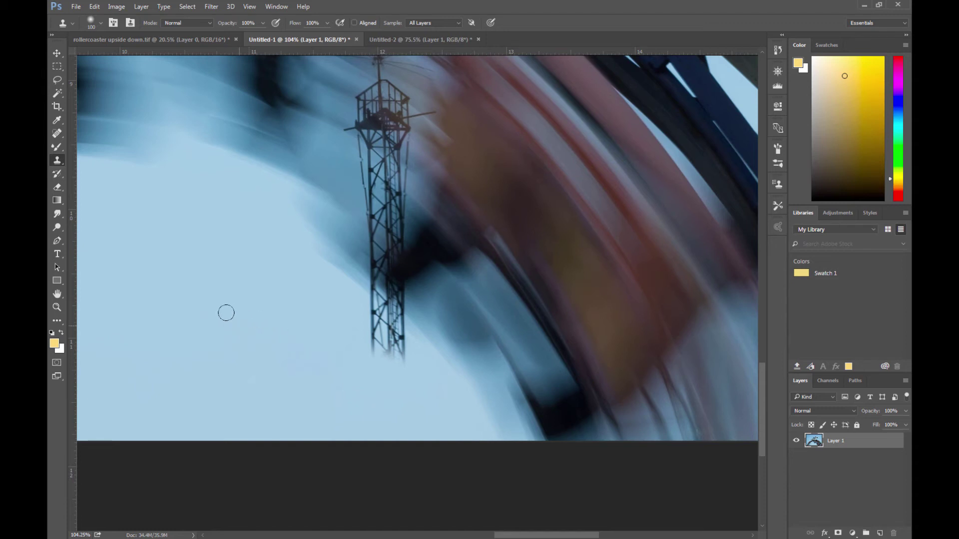
left_click_drag(412, 202, 396, 186)
key("ctrl+z")
right_click(61, 133)
left_click(100, 137)
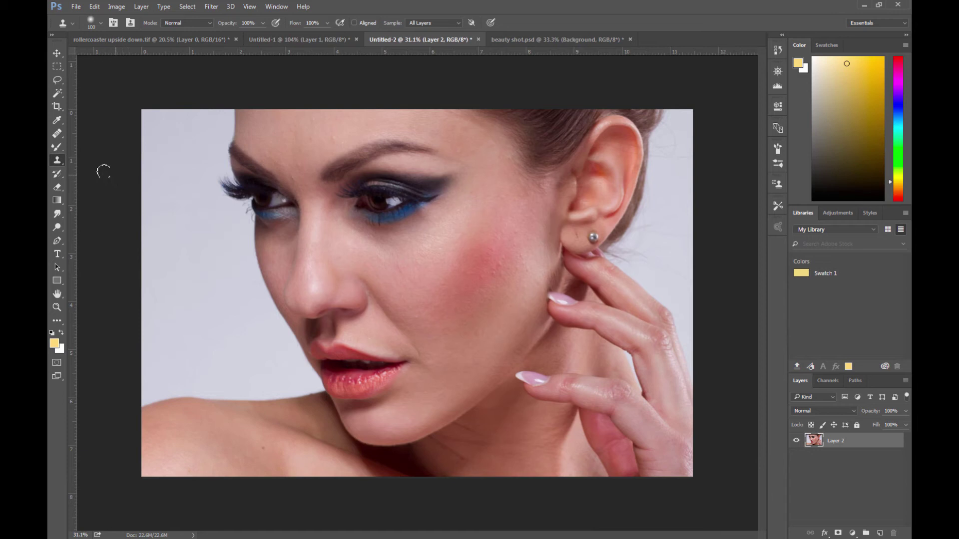
Step: Clone an exact copy of the eye onto the grey backdrop left of the face
right_click(58, 161)
left_click(62, 131)
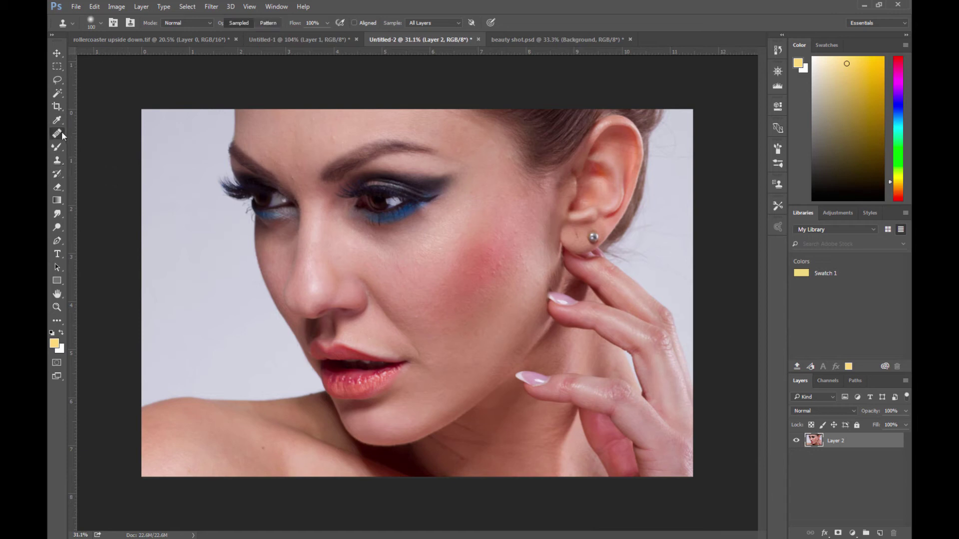
right_click(62, 131)
left_click(107, 144)
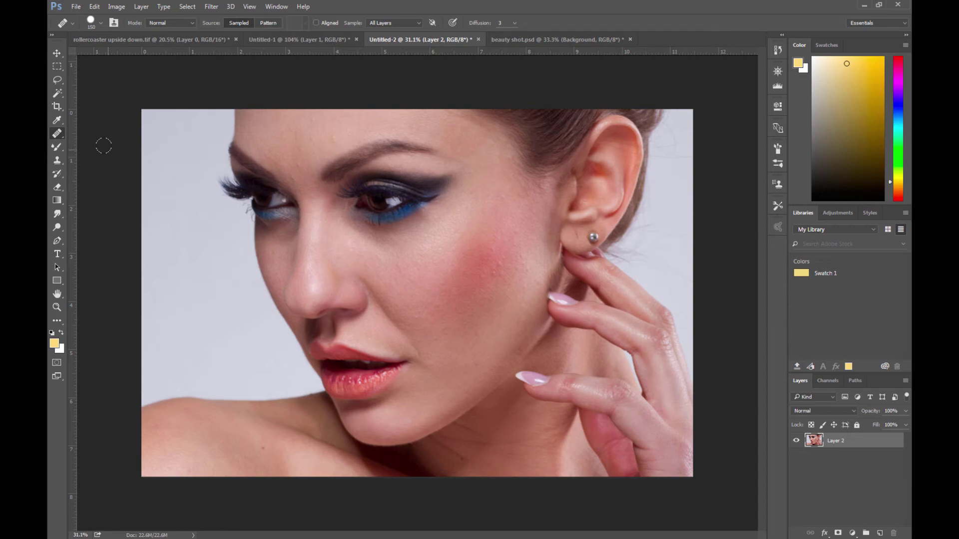
left_click(62, 160)
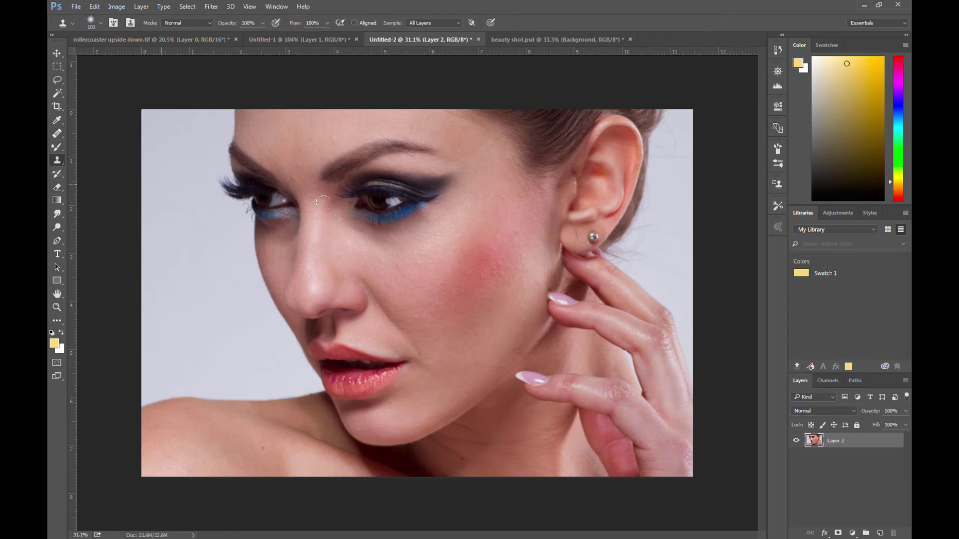
left_click(380, 199, "alt")
left_click_drag(171, 239, 215, 226)
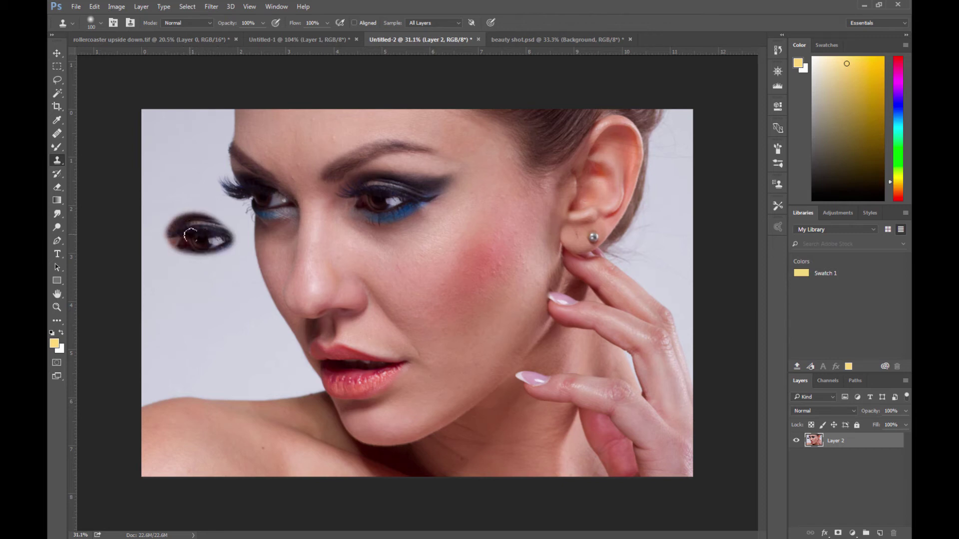
Step: Paint a pale, blended eye copy below the first one with the Healing Brush
left_click_drag(57, 133, 87, 143)
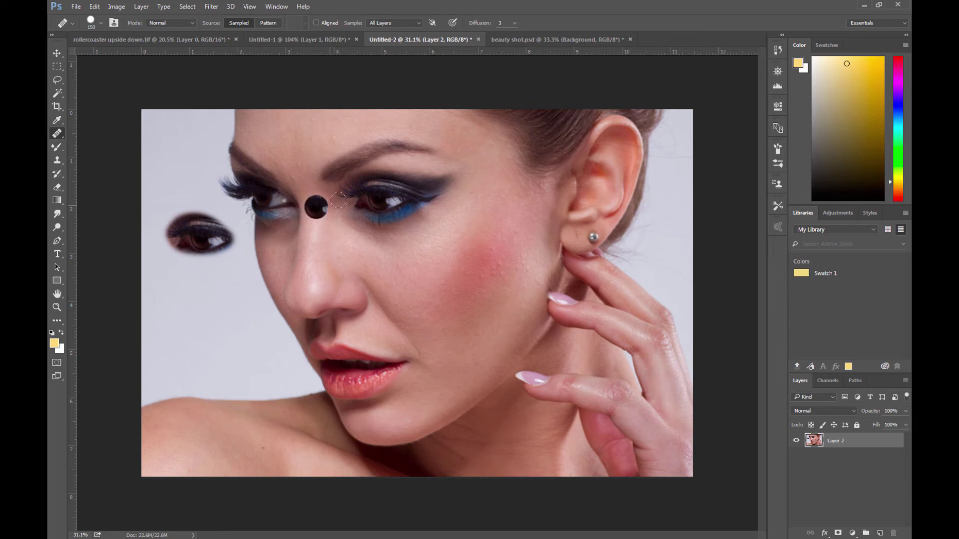
left_click(378, 200, "alt")
mouse_move(195, 293)
left_mouse_down()
mouse_move(209, 318)
mouse_move(229, 315)
left_mouse_up()
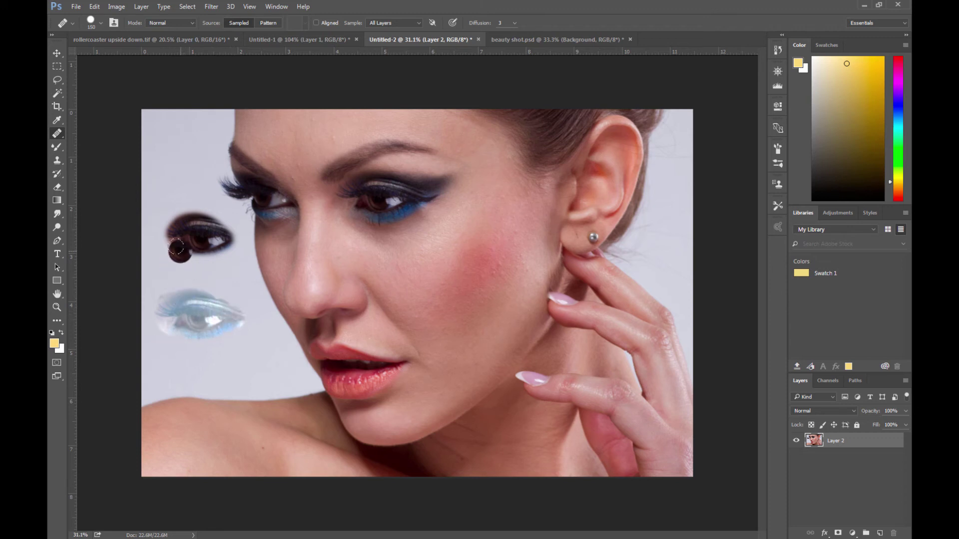
key("v")
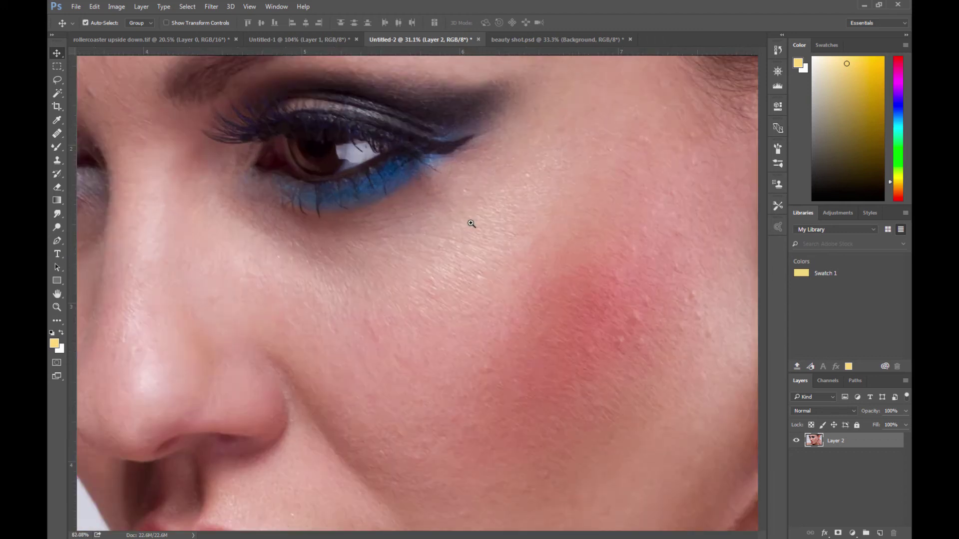
Step: Zoom in and heal the first under-eye creases with a 15 px Spot Healing Brush
scroll(425, 225, "up", 5)
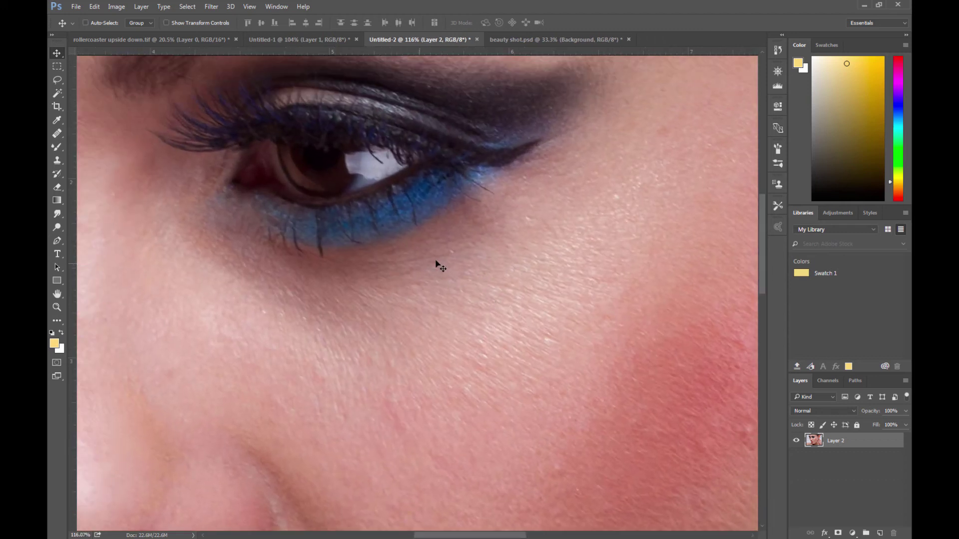
scroll(479, 257, "right", 1)
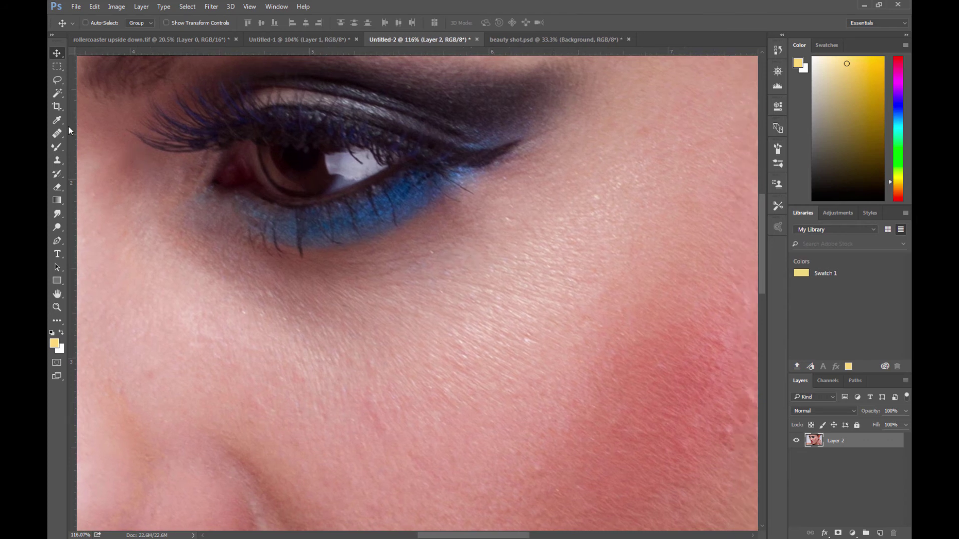
right_click(58, 137)
left_click(103, 132)
key("bracketleft")
key("bracketleft")
key("bracketleft")
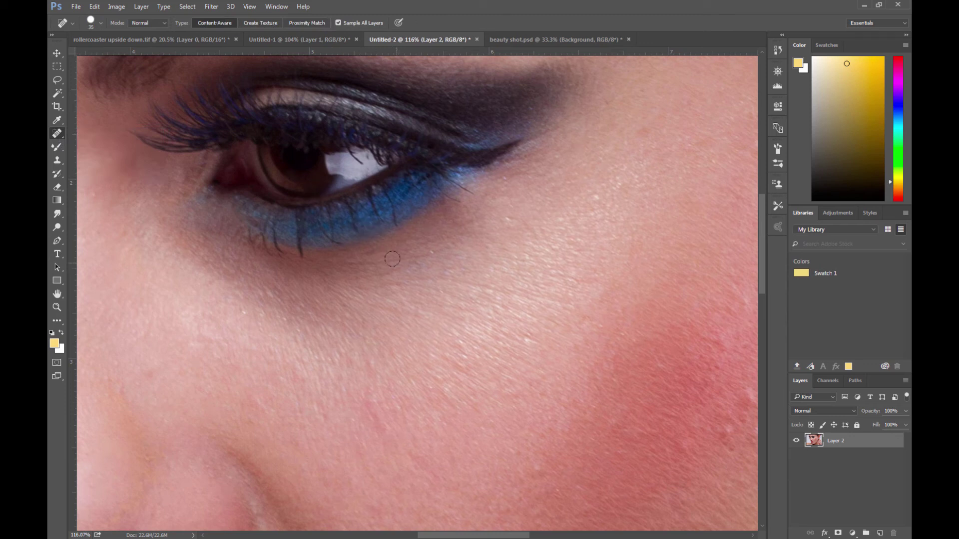
key("bracketleft")
key("bracketleft")
mouse_move(399, 282)
left_mouse_down()
mouse_move(519, 296)
mouse_move(521, 305)
left_mouse_up()
left_click_drag(352, 263, 432, 266)
left_click_drag(363, 279, 410, 272)
Step: Heal the remaining dark lines and creases below the eye
scroll(430, 268, "up", 3)
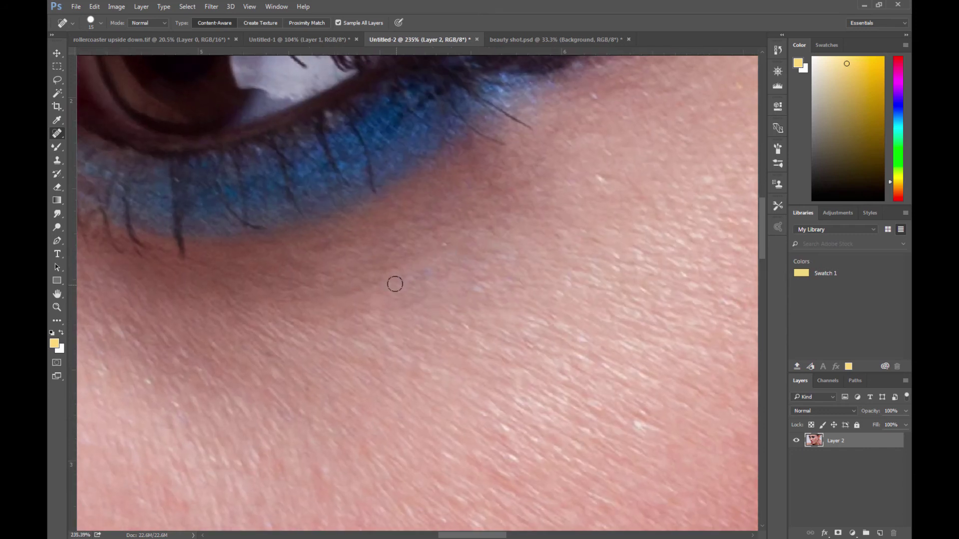
scroll(426, 302, "down", 2)
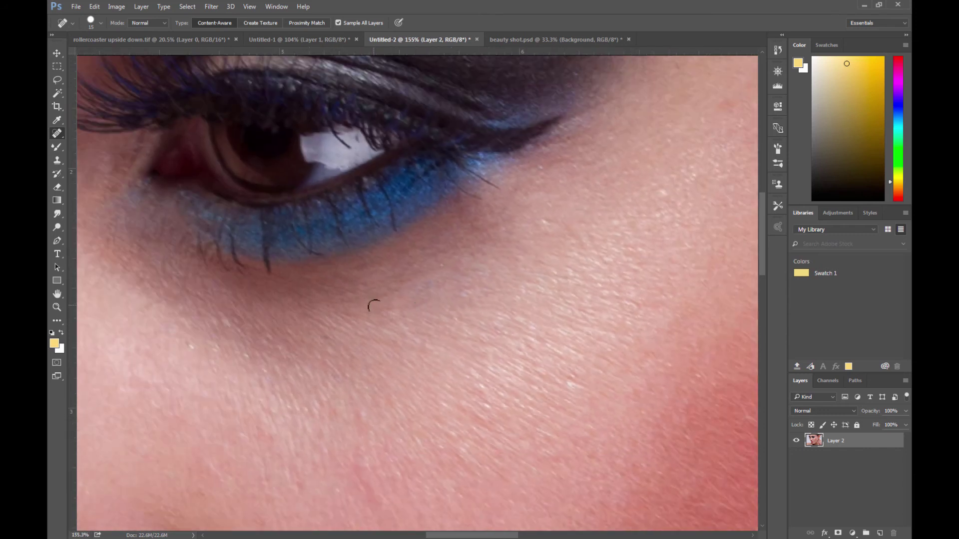
left_click_drag(334, 288, 409, 282)
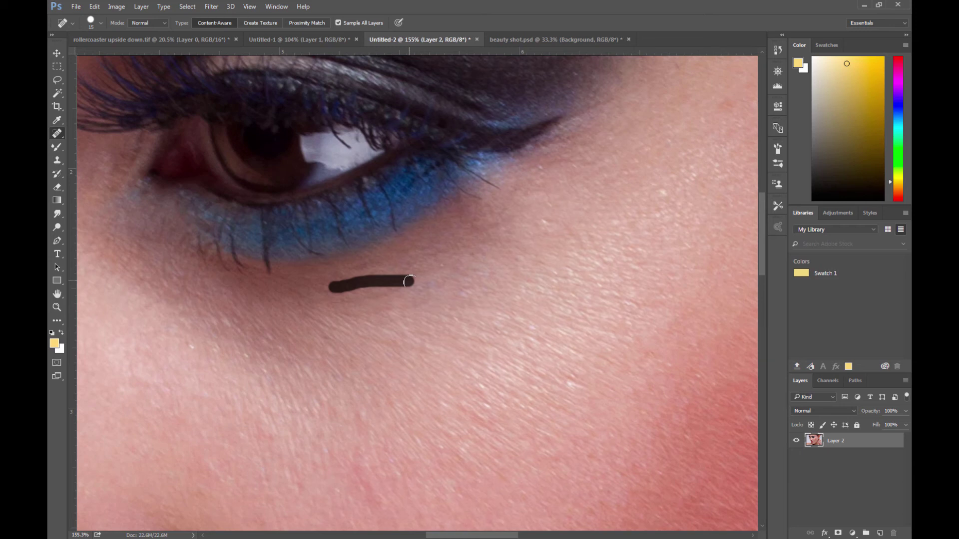
left_click_drag(408, 282, 409, 282)
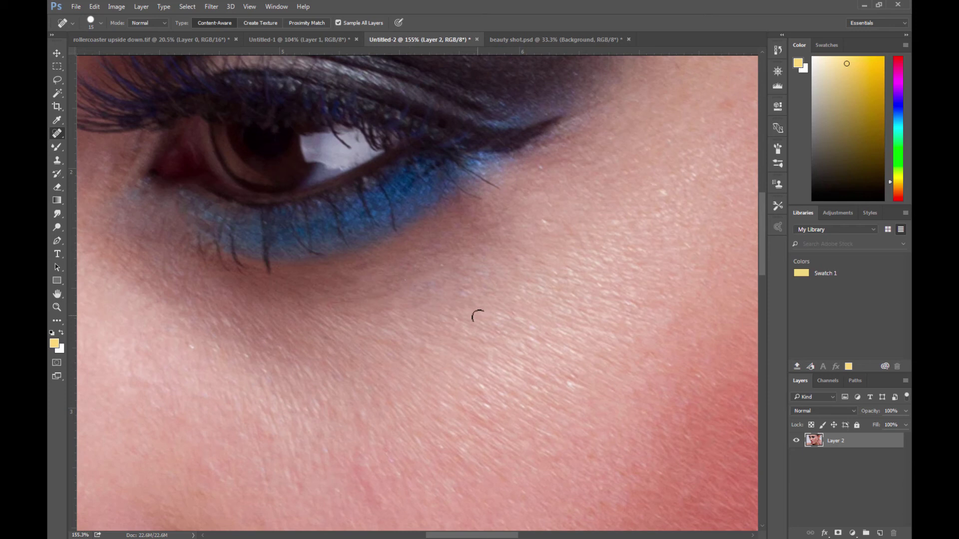
left_click_drag(342, 297, 411, 306)
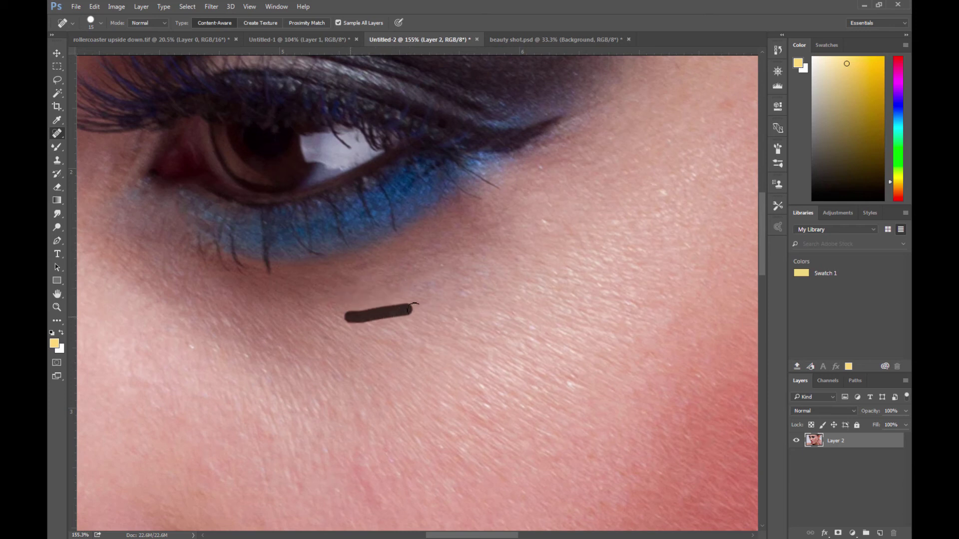
left_click_drag(409, 263, 505, 235)
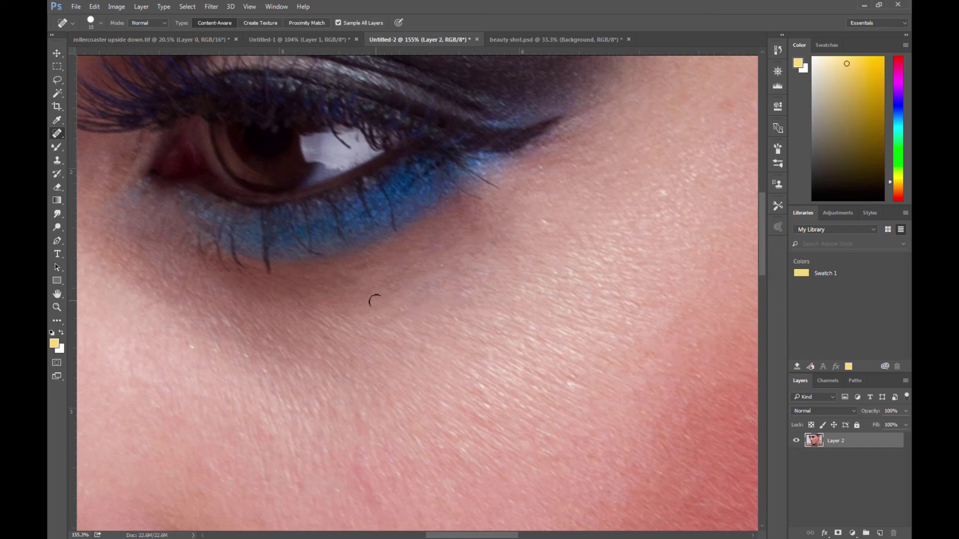
left_click_drag(435, 334, 500, 339)
Step: Clone away the mole under the blue eyeliner and undo two stray cheek smudges
left_click(442, 345)
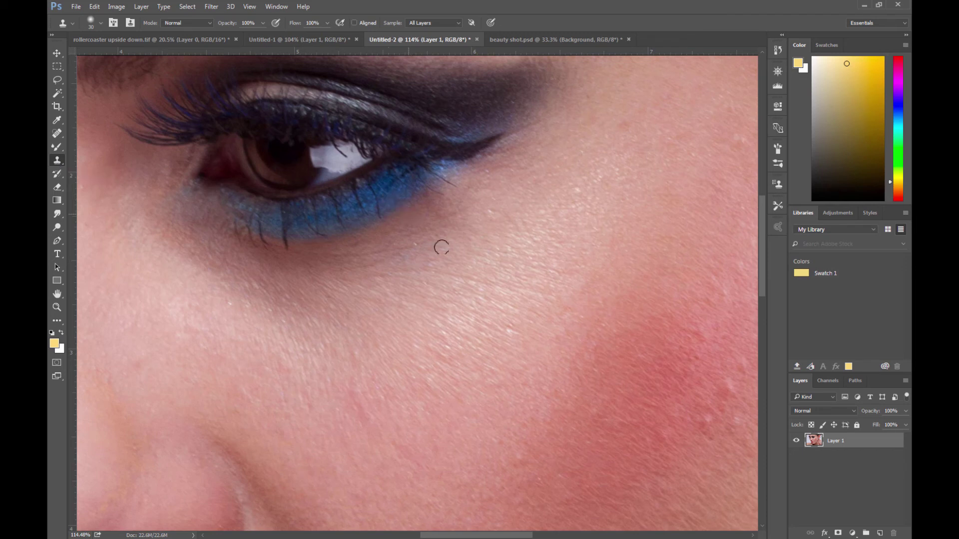
left_click(451, 202)
left_click(422, 210, "alt")
mouse_move(405, 269)
left_mouse_down()
mouse_move(460, 268)
mouse_move(495, 283)
left_mouse_up()
left_click(435, 205, "alt")
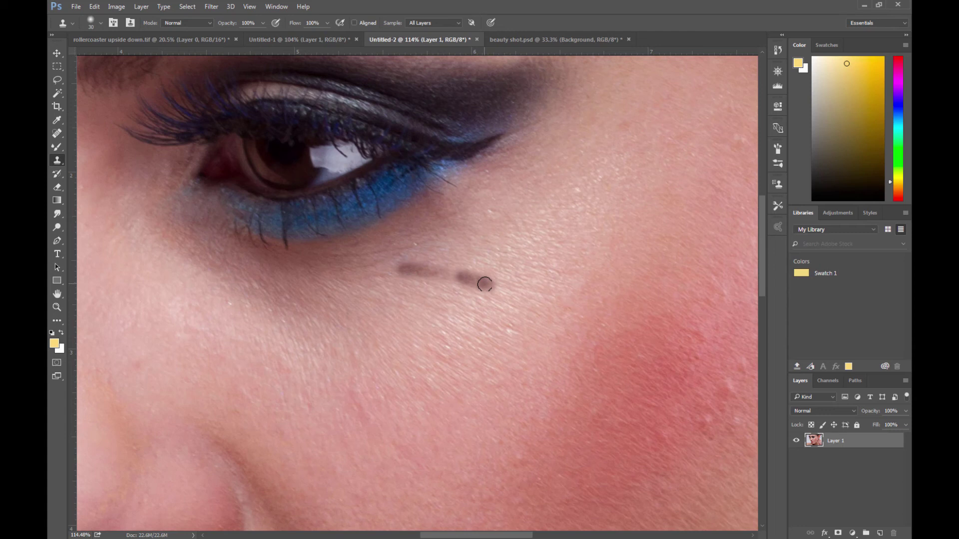
key("ctrl+alt+z")
key("ctrl+alt+z")
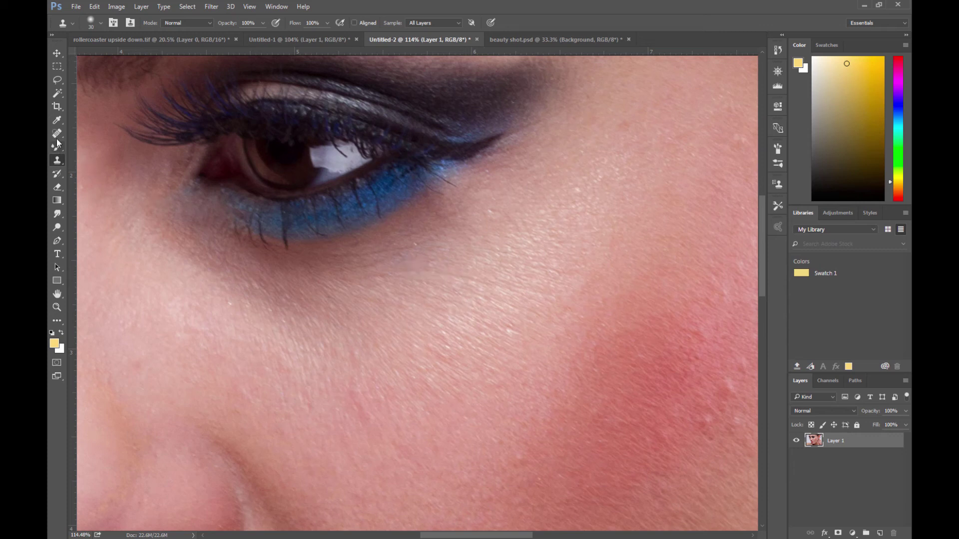
Step: Heal the skin just under the eye with a small Healing Brush sampled from clean skin
left_click(57, 134)
right_click(57, 133)
left_click(93, 143)
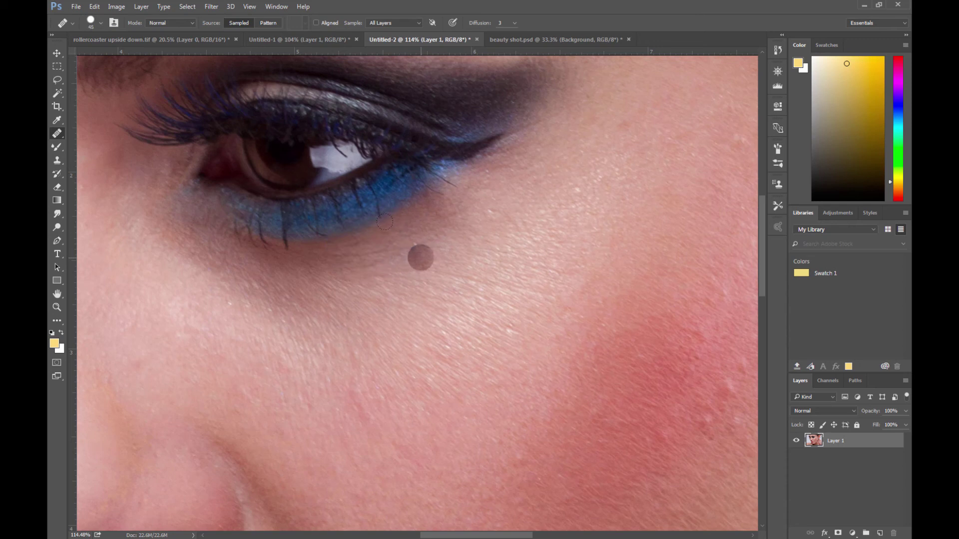
key("bracketleft")
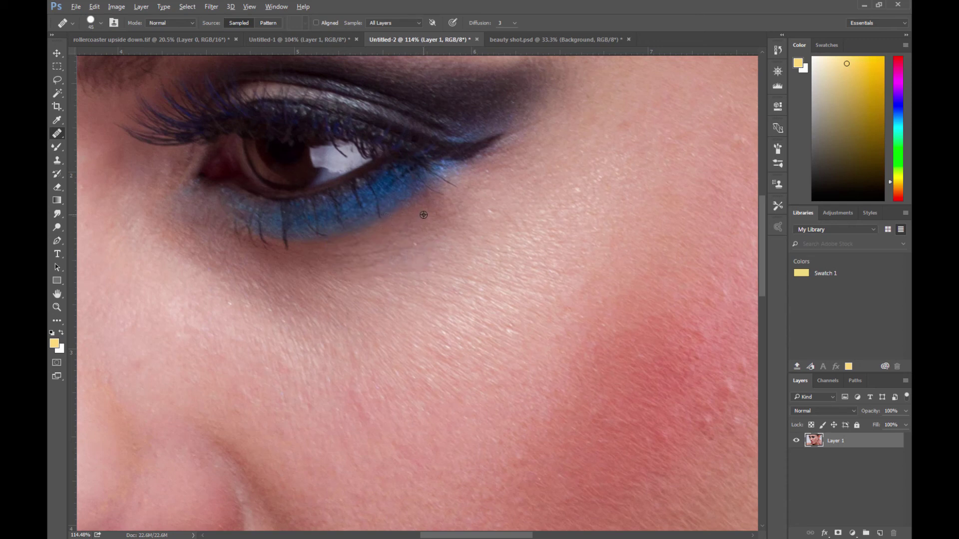
left_click(423, 214, "alt")
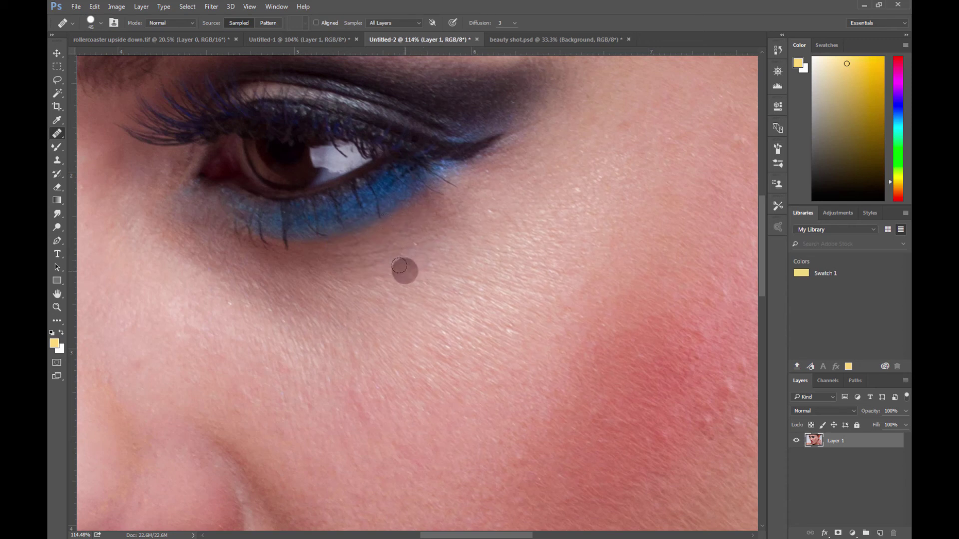
key("bracketleft")
key("bracketleft")
key("bracketleft")
left_click_drag(407, 267, 427, 267)
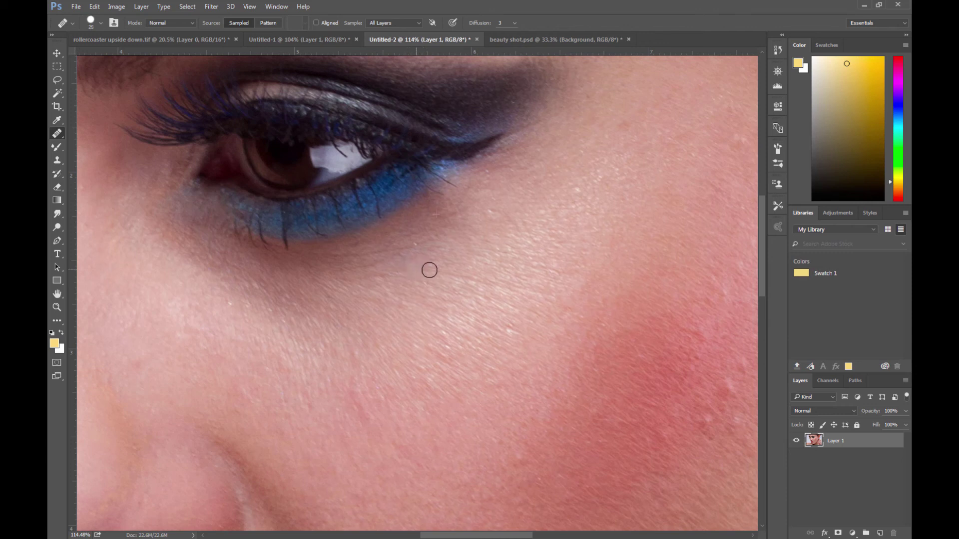
key("bracketleft")
Step: Resample nearby clean skin and heal the area below the eyelid
scroll(466, 295, "up", 2)
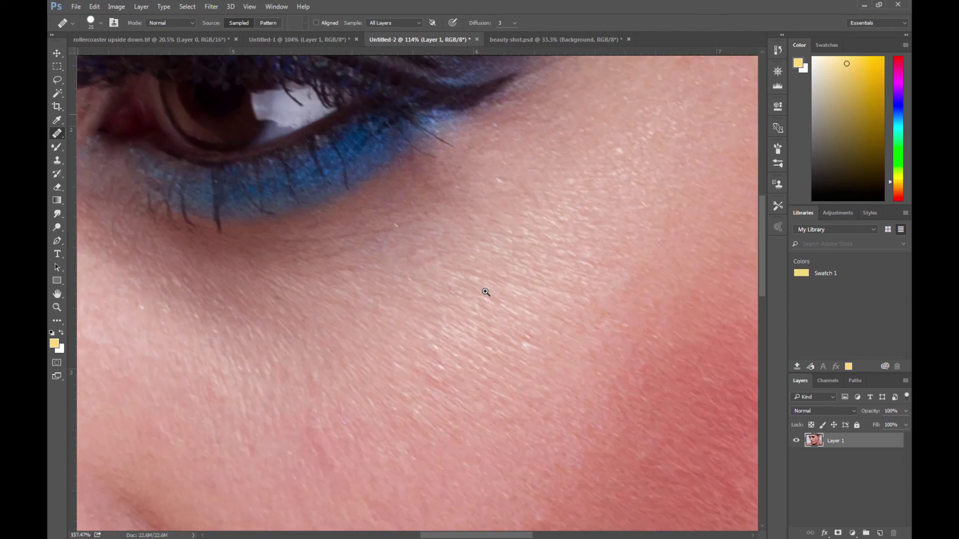
left_click(406, 178, "alt")
scroll(428, 337, "down", 1)
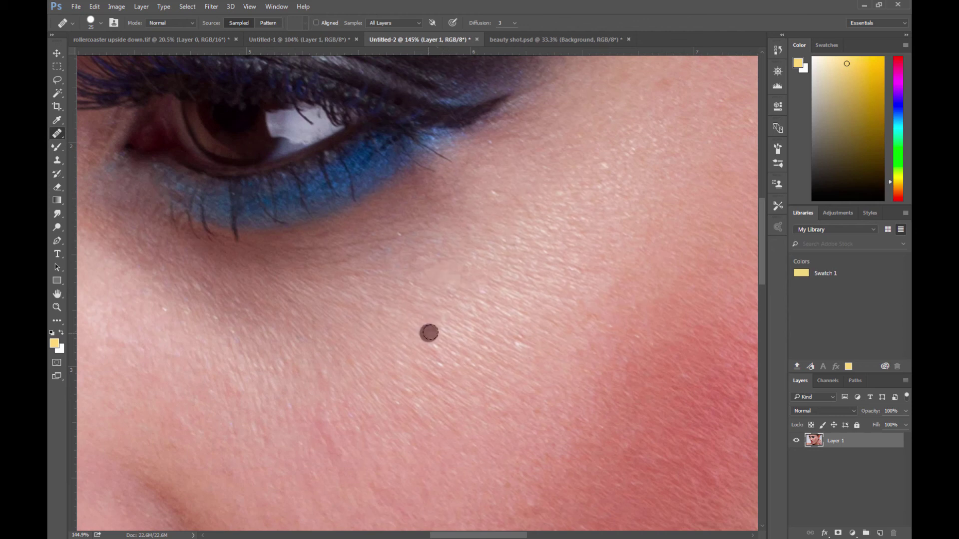
left_click(400, 206, "alt")
left_click_drag(383, 247, 401, 242)
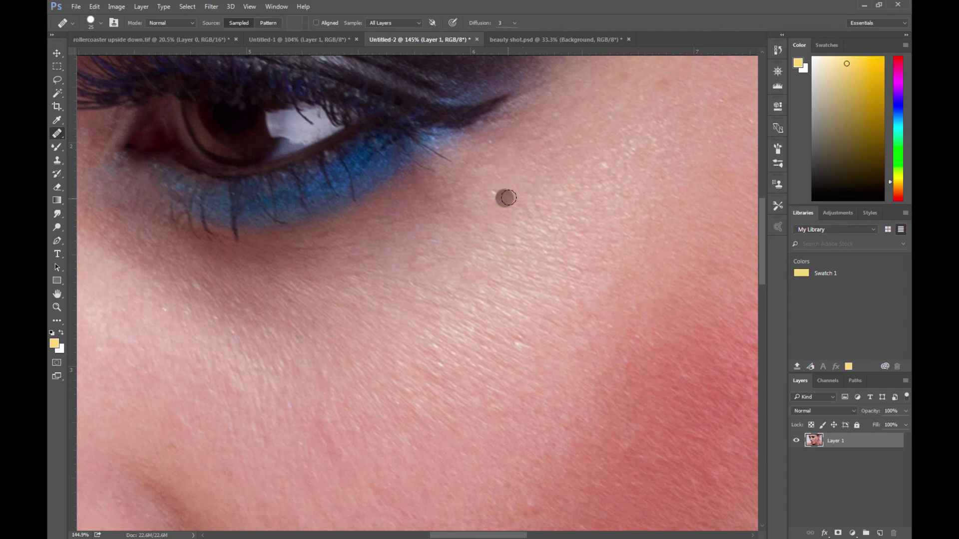
Step: Heal six small cheek spots from clean skin, then turn on Aligned sampling
left_click(403, 202, "alt")
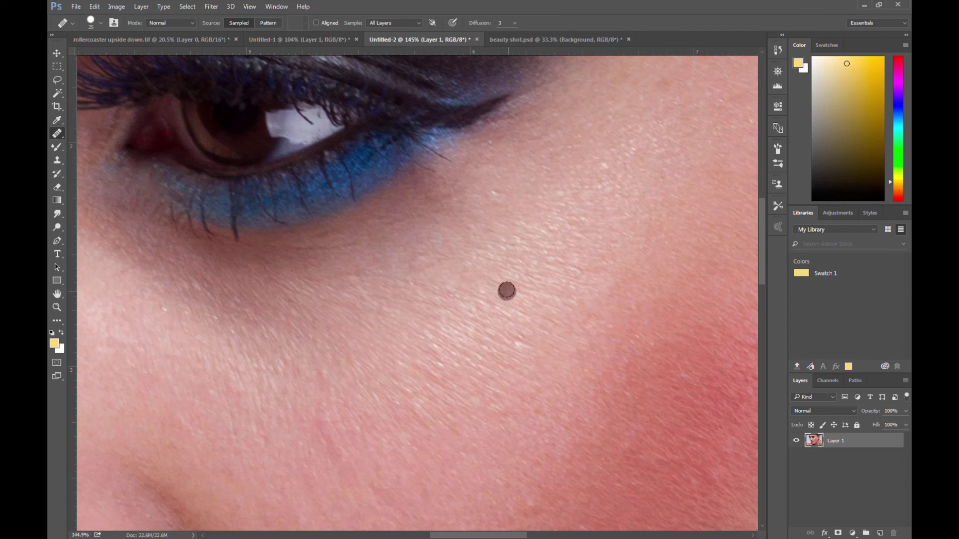
left_click(460, 293)
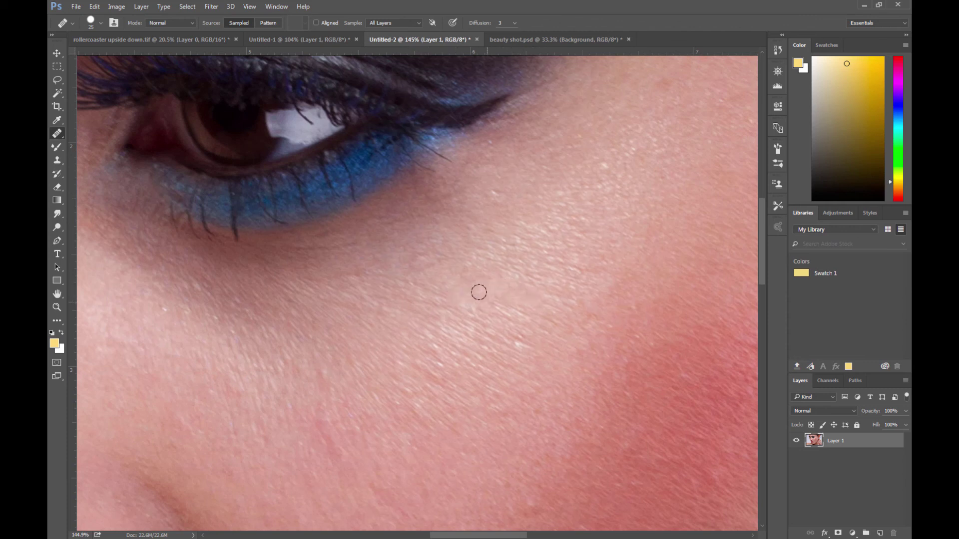
left_click(499, 307)
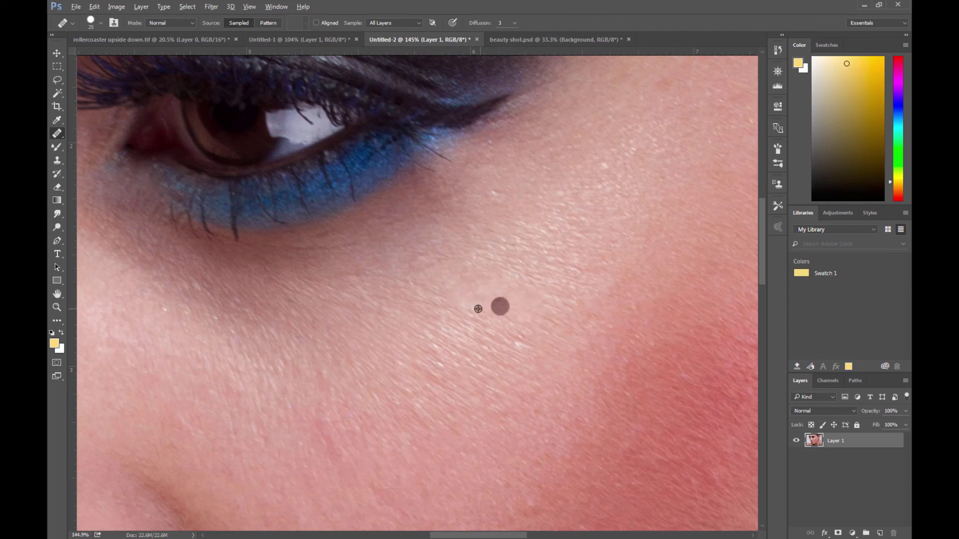
left_click(501, 288)
left_click(413, 217)
left_click(416, 297)
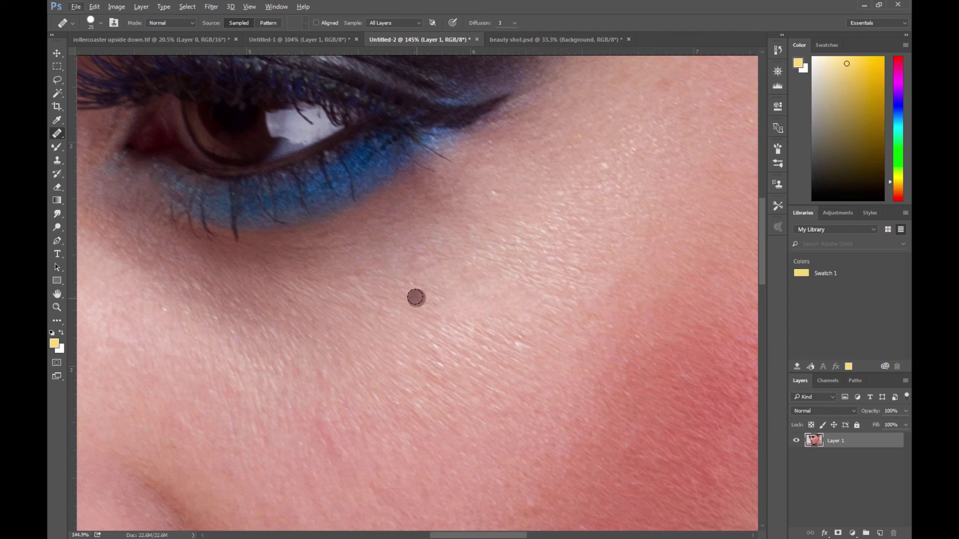
left_click(439, 267)
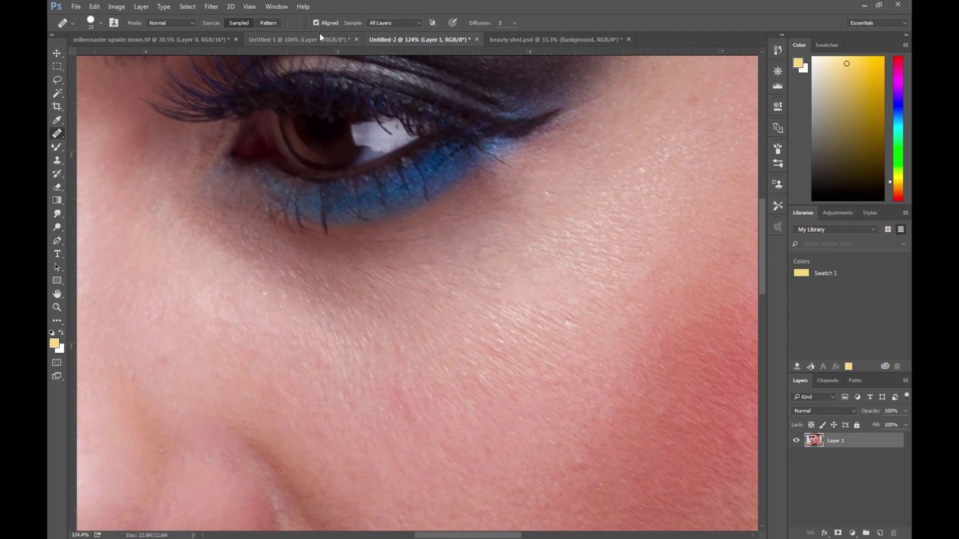
left_click(316, 22)
left_click(316, 22)
left_click(57, 161)
Step: With Aligned off, heal the small cheek spots and the dark blemish below the eye
left_click(57, 134)
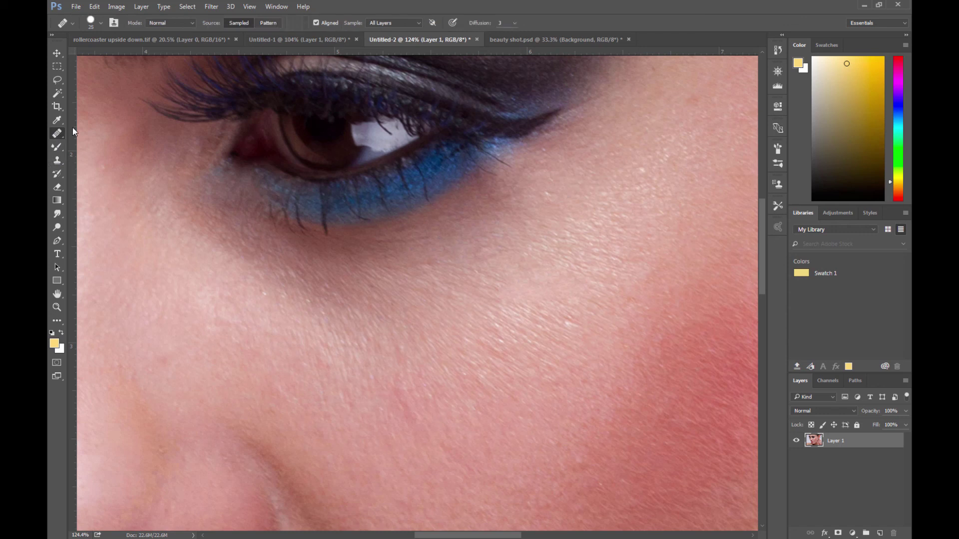
left_click(316, 23)
left_click(485, 207, "alt")
left_click_drag(645, 166, 639, 162)
left_click(535, 261)
left_click(570, 315)
left_click(552, 311)
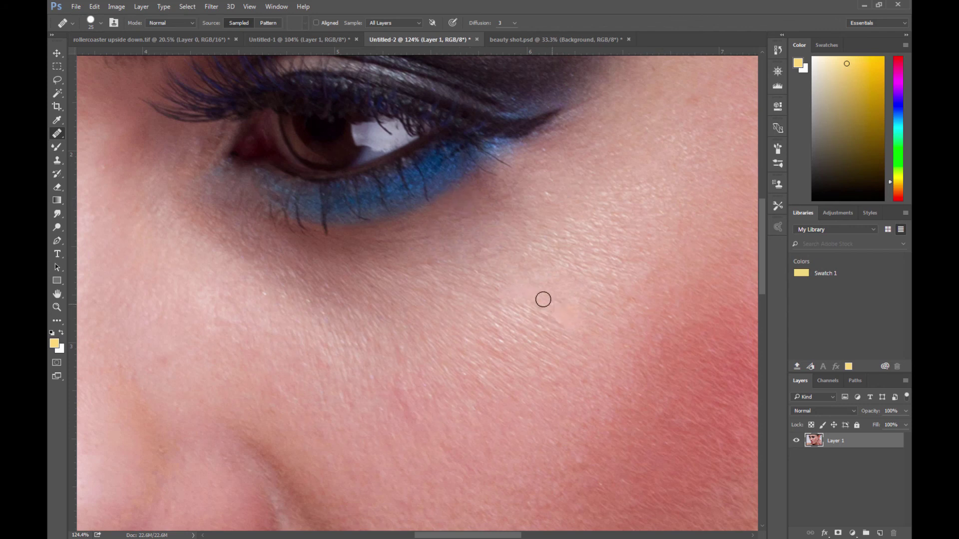
left_click(505, 203)
Step: Redo the bluish under-eye stroke from a new source and heal remaining cheek patches
left_click(471, 197, "alt")
left_click_drag(518, 248, 355, 265)
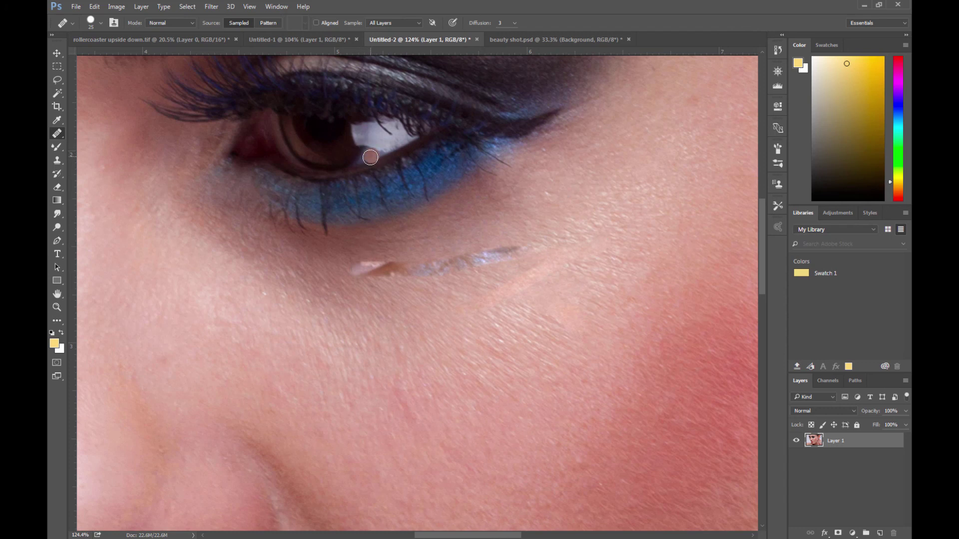
key("ctrl+z")
left_click(479, 200, "alt")
mouse_move(505, 266)
left_mouse_down()
mouse_move(484, 255)
mouse_move(525, 251)
left_mouse_up()
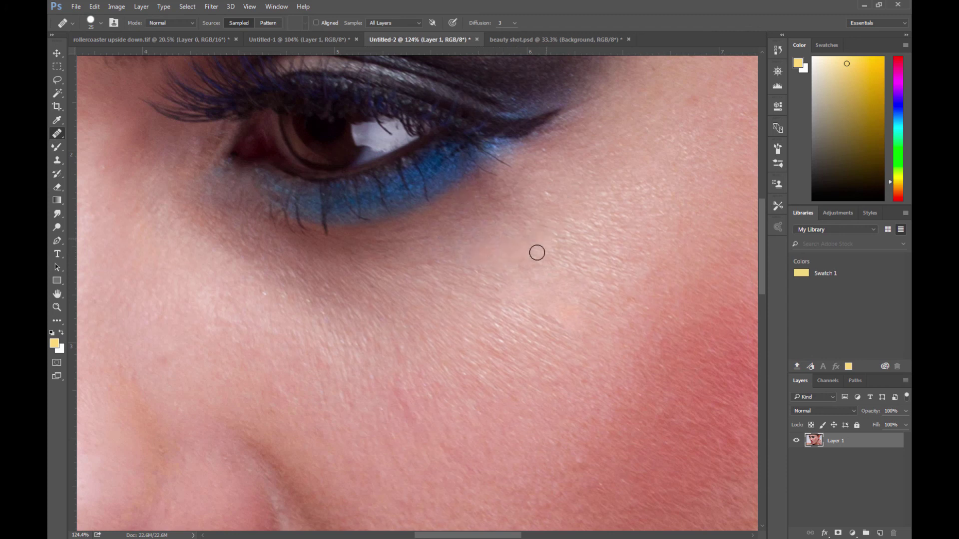
left_click_drag(585, 236, 584, 242)
left_click(565, 226)
Step: Clone the pupil and the eye with blue eyeshadow onto the cheek
left_click(57, 159)
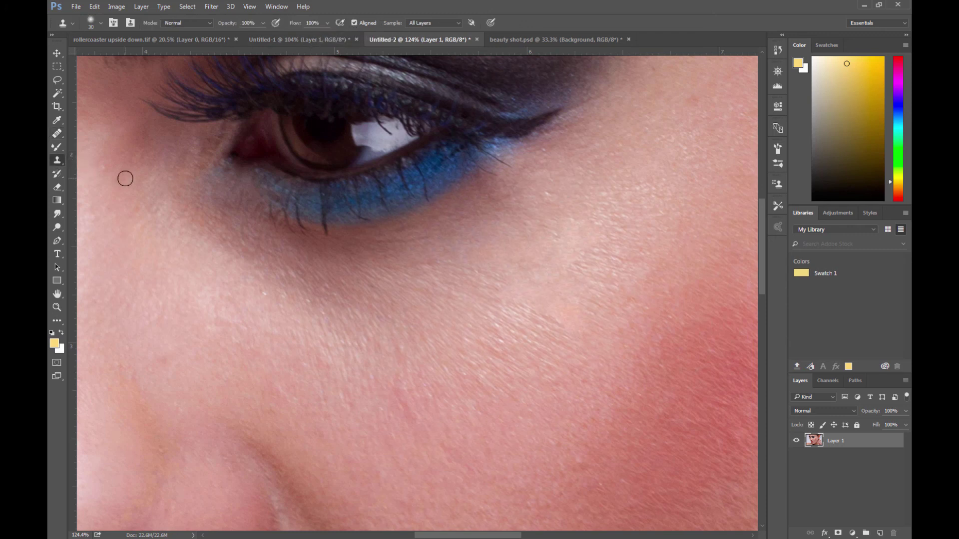
left_click(318, 133, "alt")
mouse_move(326, 313)
left_mouse_down()
mouse_move(316, 294)
mouse_move(303, 309)
left_mouse_up()
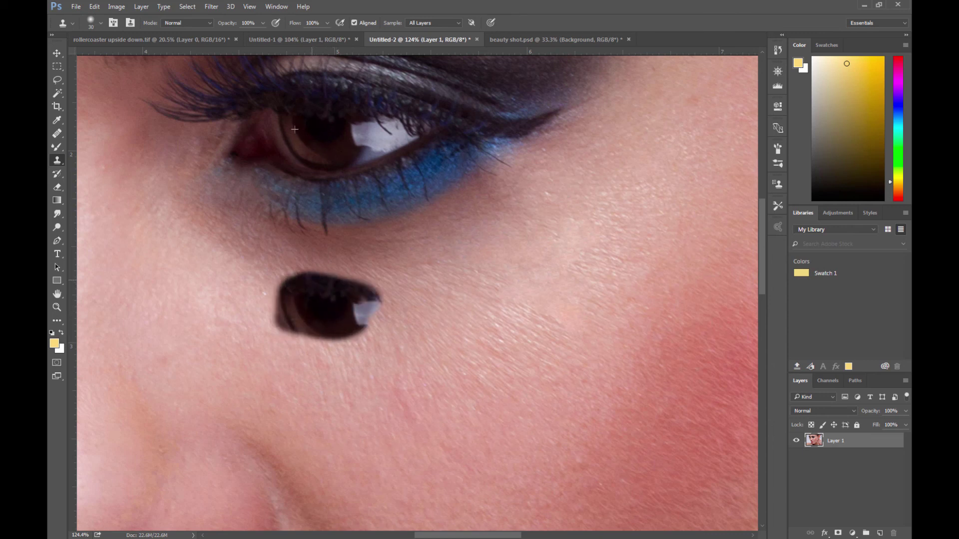
left_click(320, 131, "alt")
left_click_drag(515, 302, 495, 323)
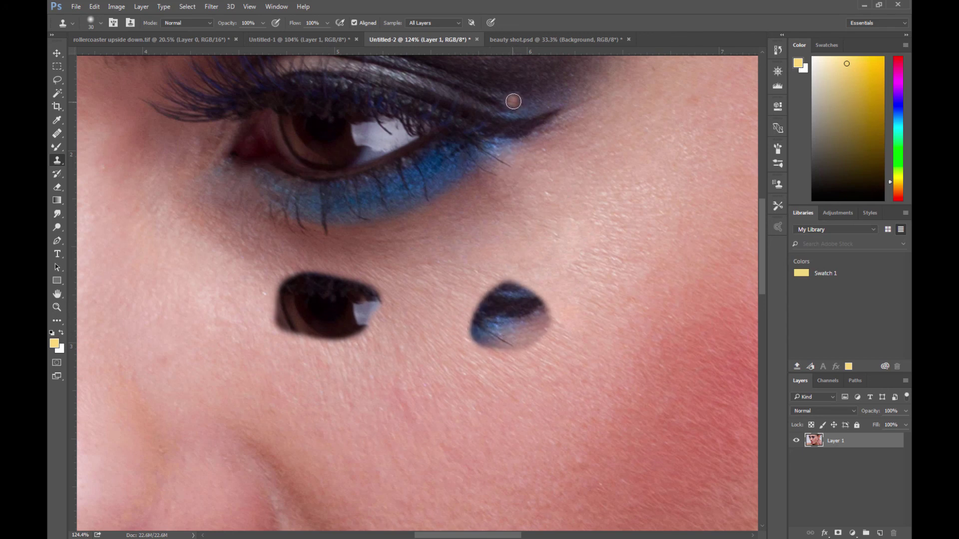
left_click(516, 133)
key("ctrl+z")
Step: Copy the lashes onto the left cheek, then stamp two pale skin patches and a dark dot
mouse_move(195, 289)
left_mouse_down()
mouse_move(164, 287)
mouse_move(205, 268)
left_mouse_up()
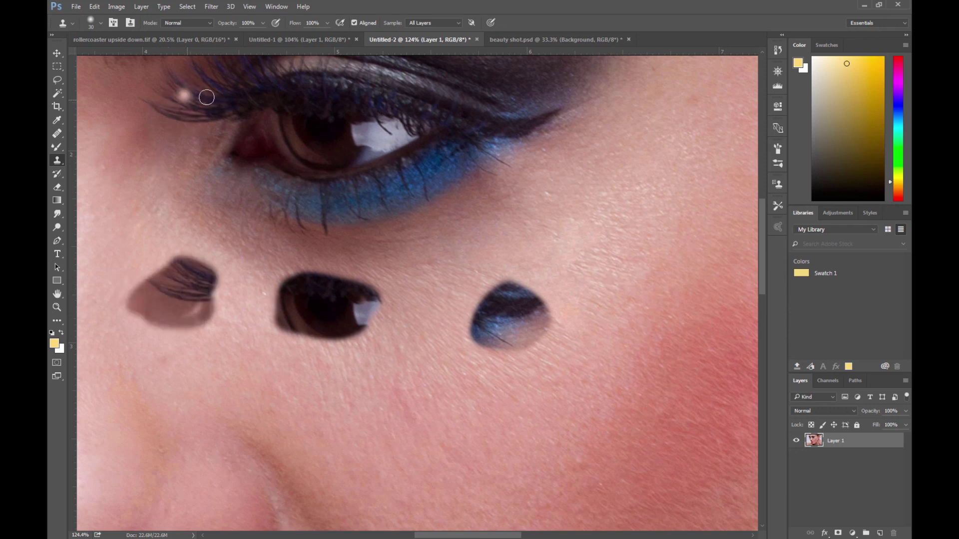
key("ctrl+z")
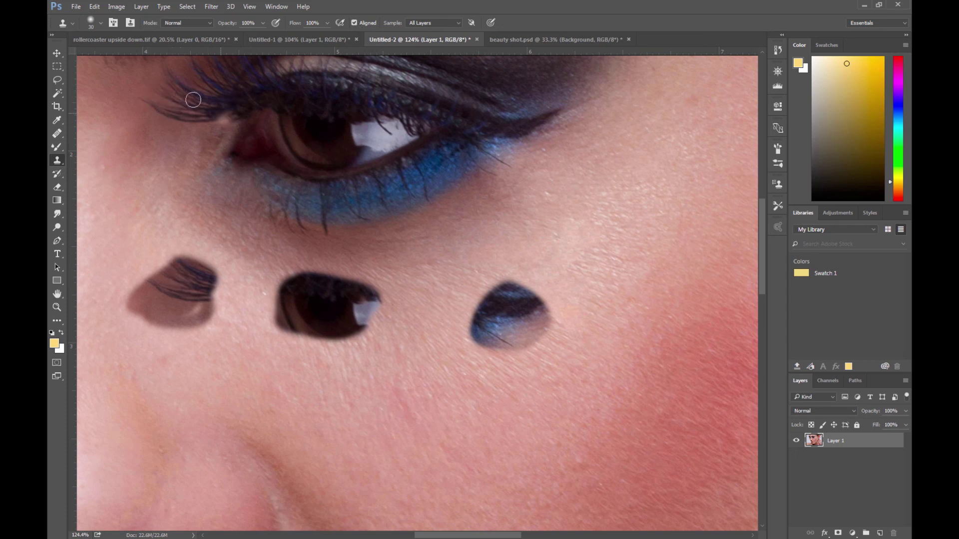
left_click(171, 97)
key("ctrl+z")
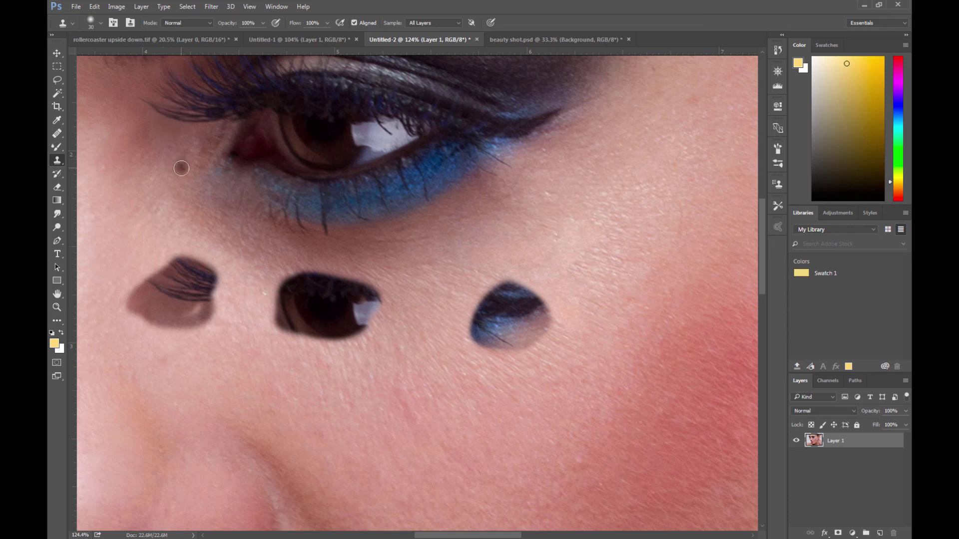
left_click_drag(630, 314, 661, 295)
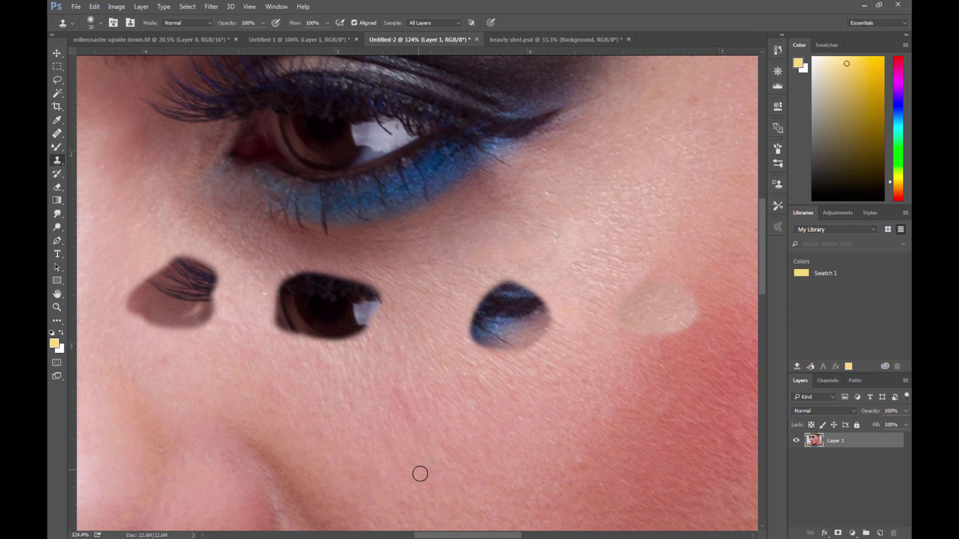
left_click_drag(398, 466, 477, 477)
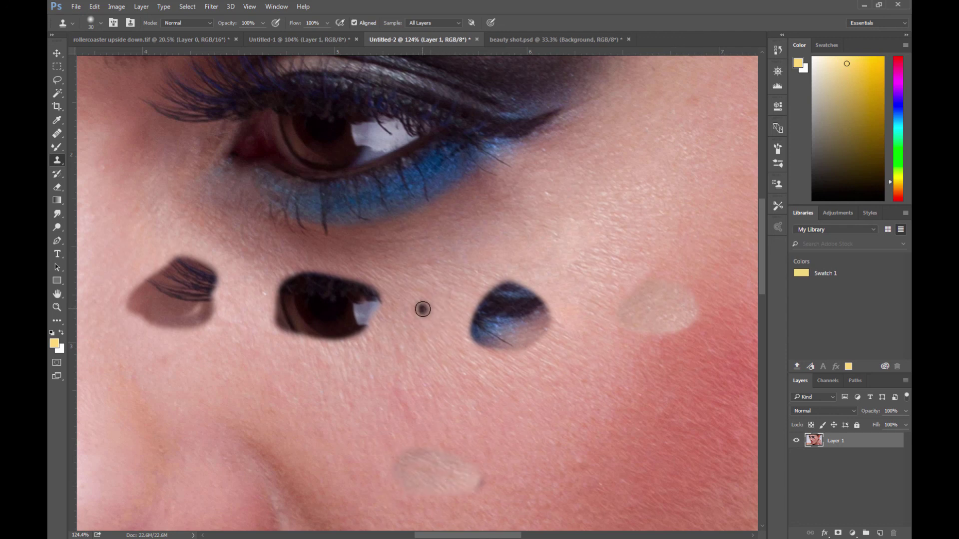
left_click(453, 285)
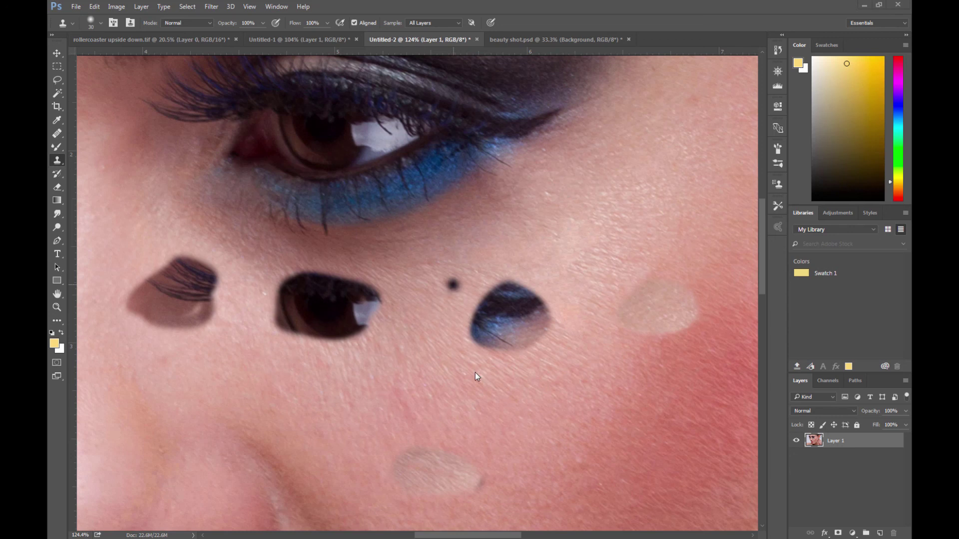